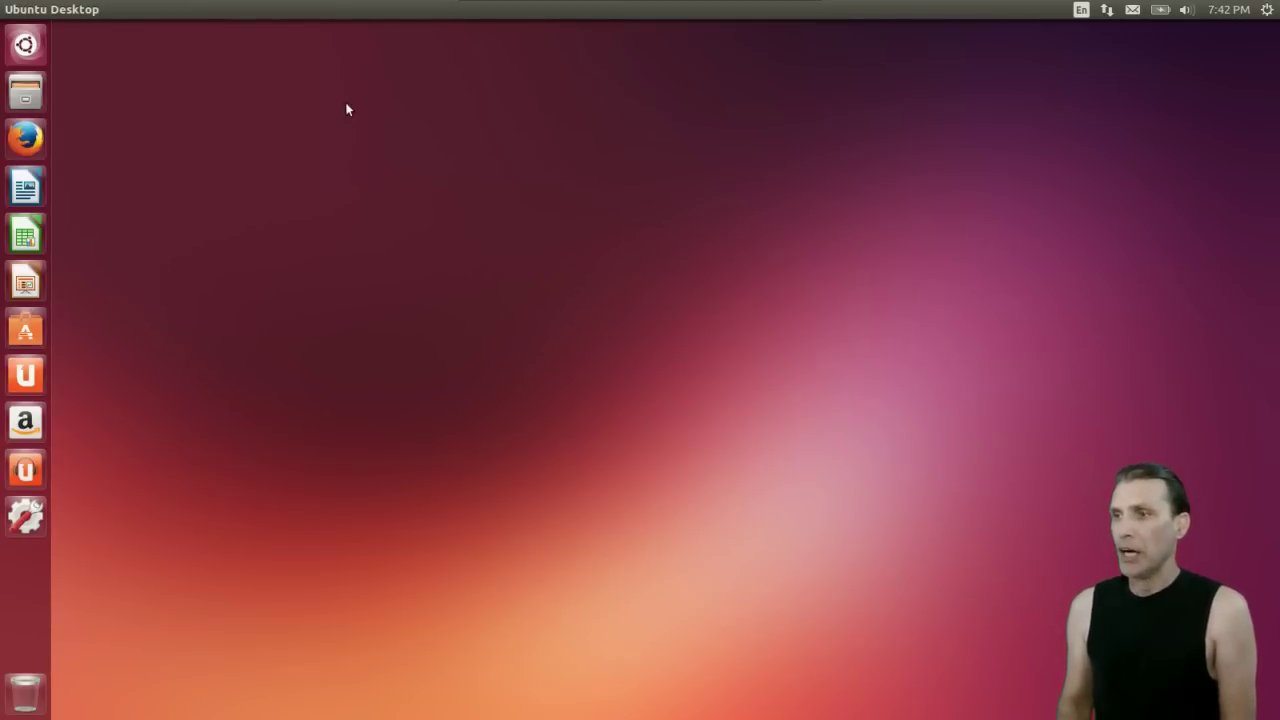
Search the Dash for 'terminal', launch Terminal and run top to list live processes
click(27, 46)
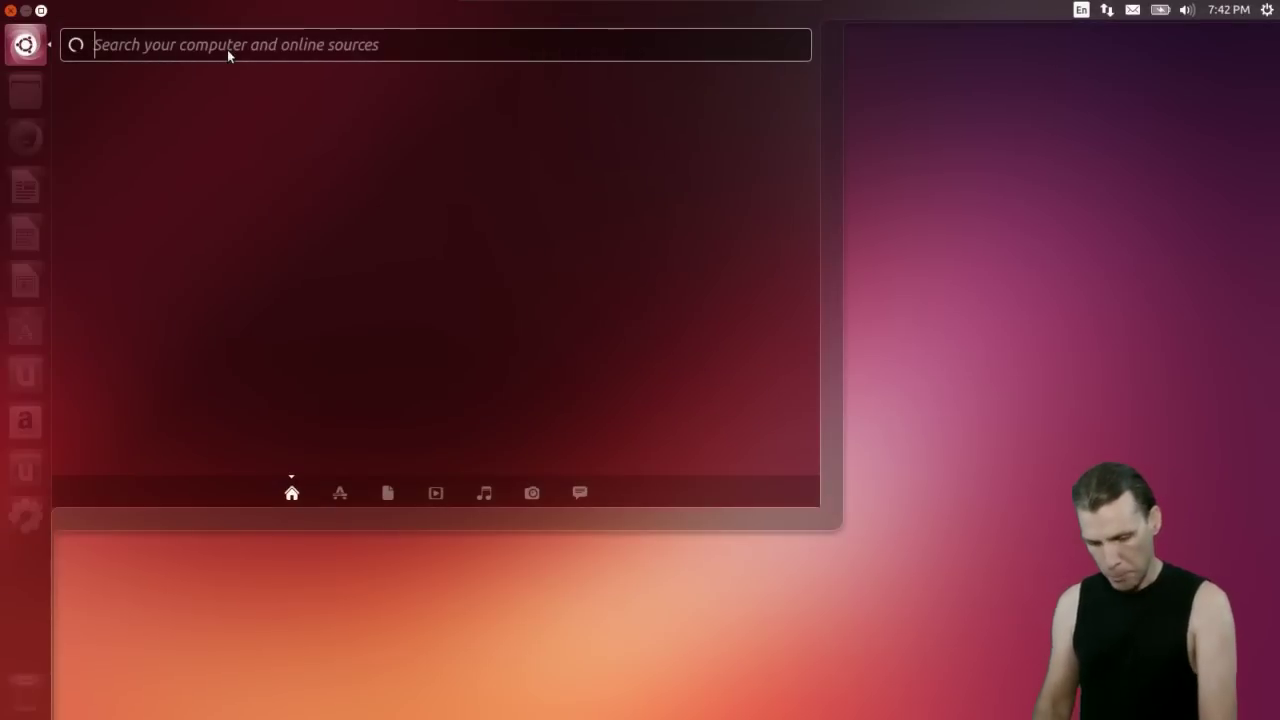
text(termin)
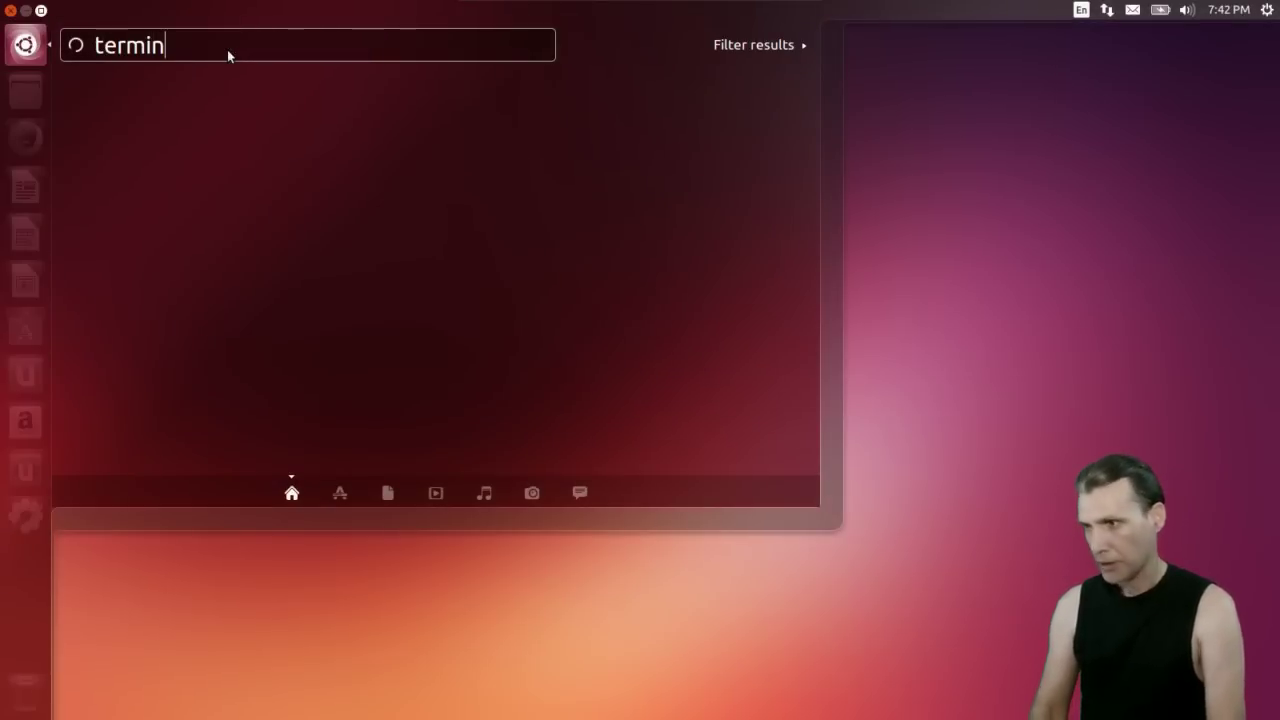
text(al)
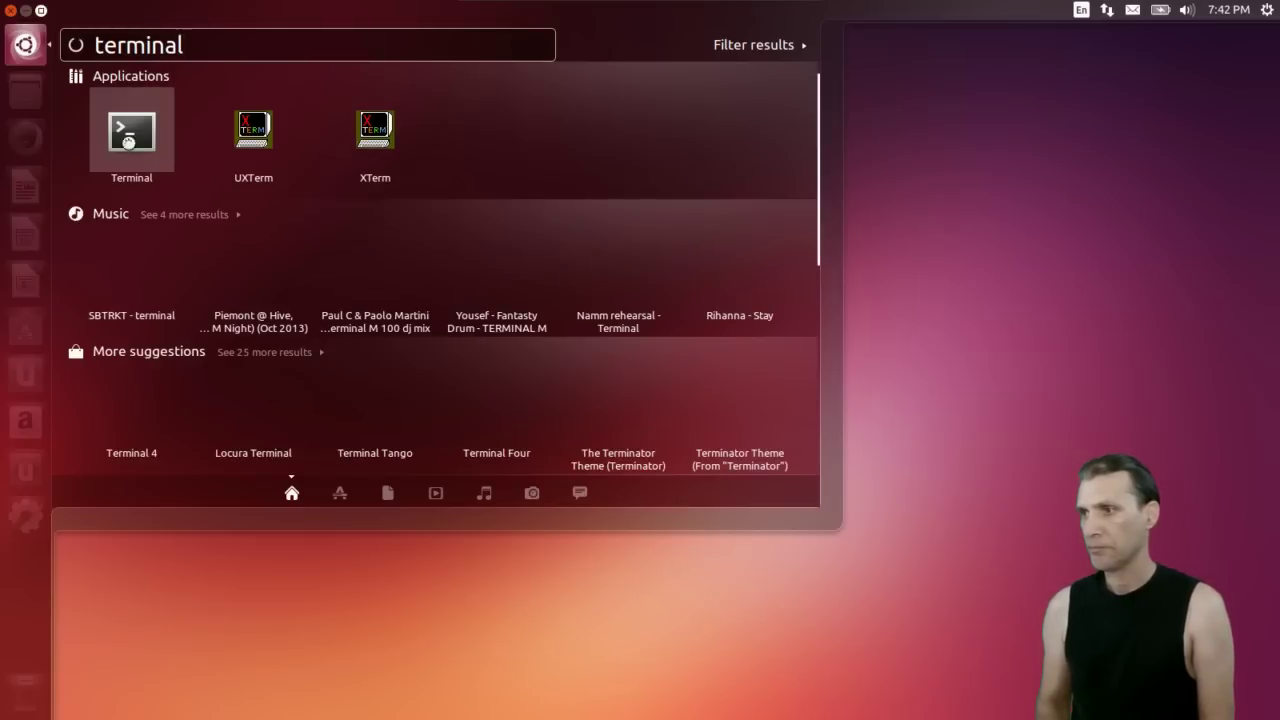
click(128, 142)
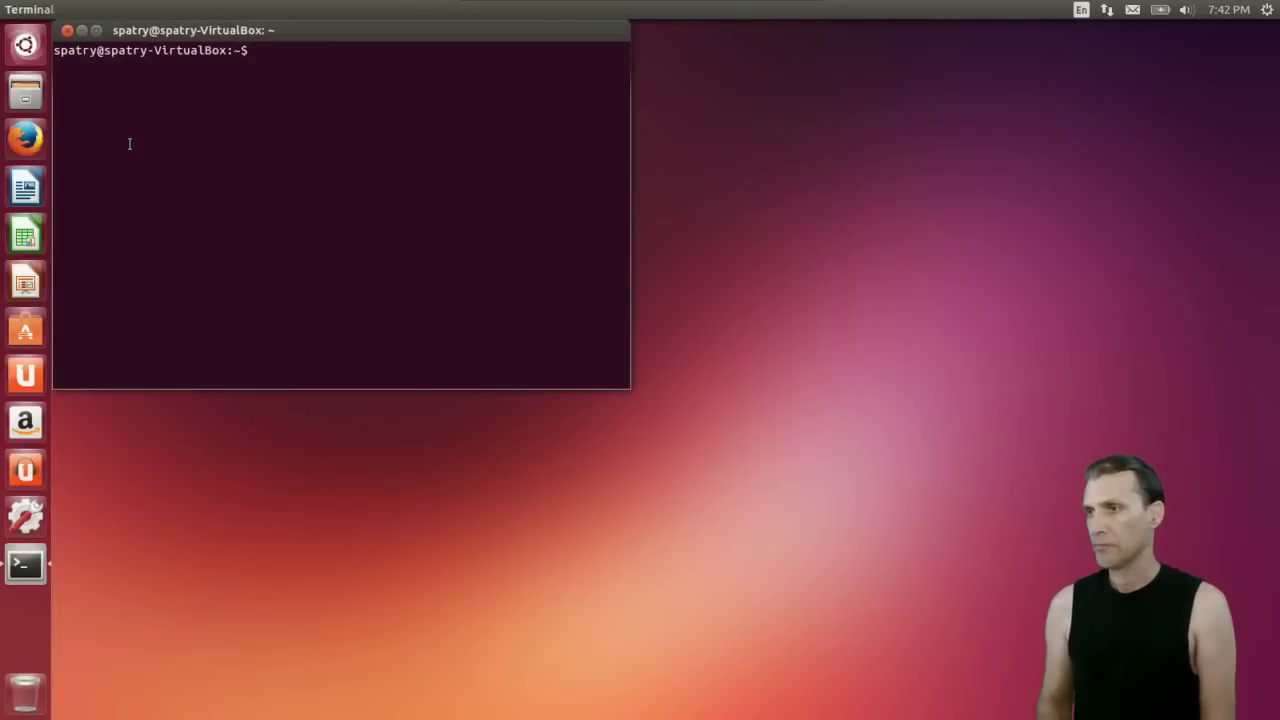
text(top)
key(Return)
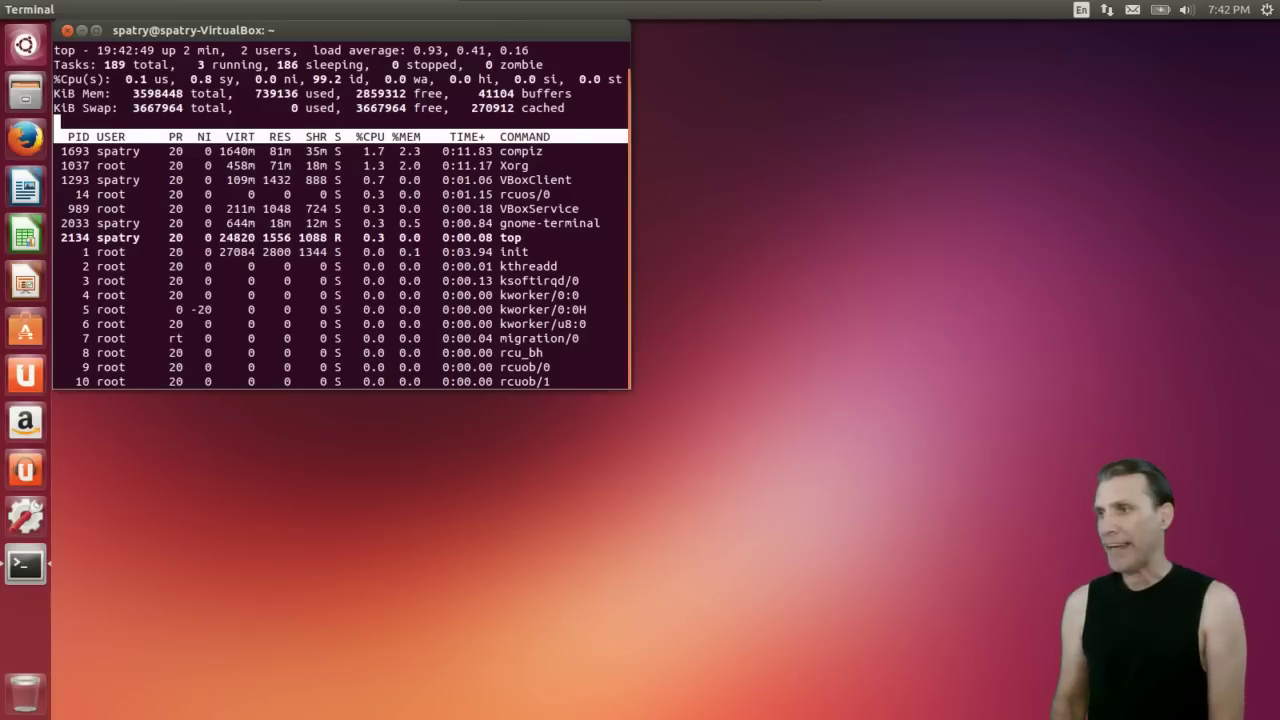
Highlight the used memory figure 739136 in the top output
drag(257, 93, 298, 93)
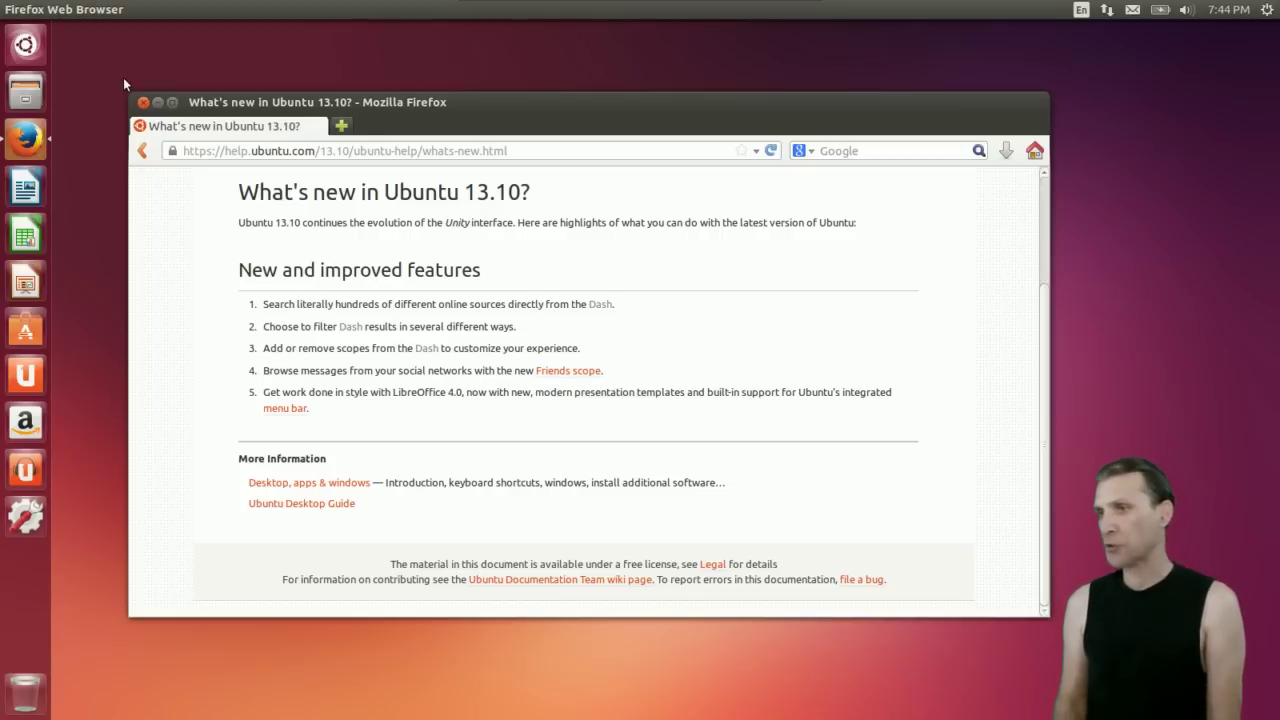
Close the Firefox window showing the 'What's new in Ubuntu 13.10?' page
click(143, 104)
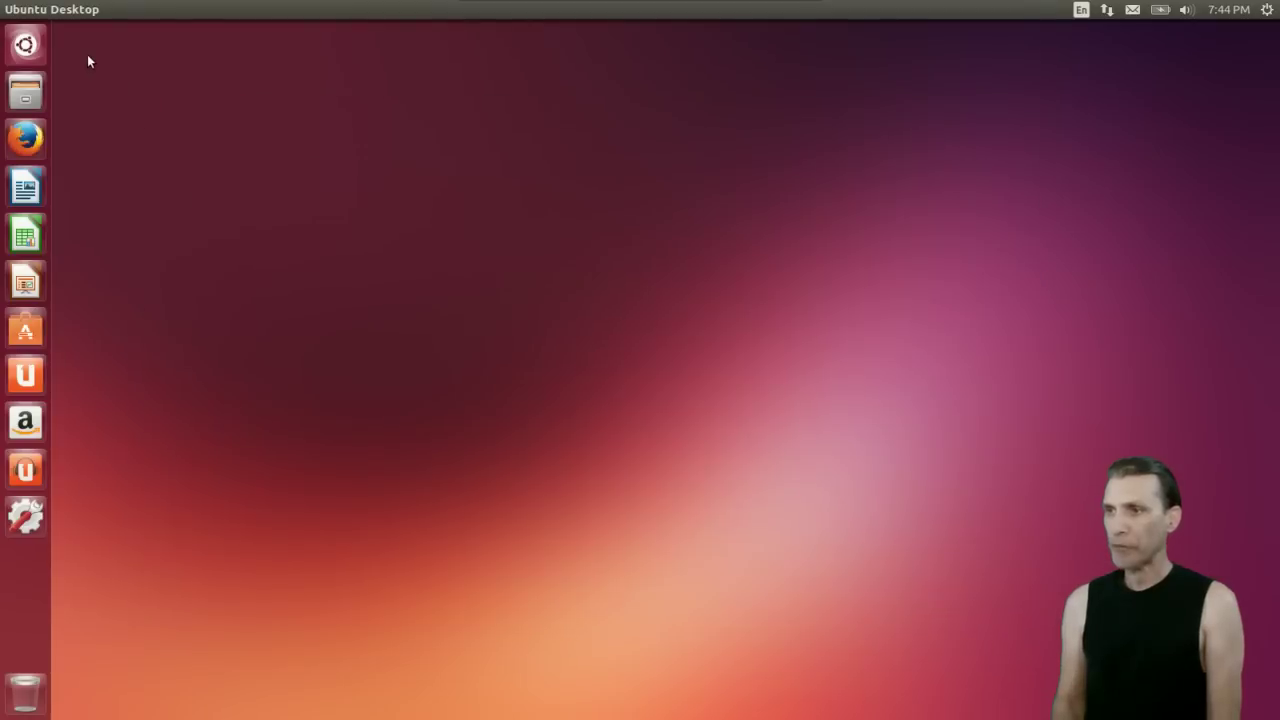
Reopen the Dash showing the previous 'terminal' search results for Terminal, UXTerm and XTerm
click(24, 47)
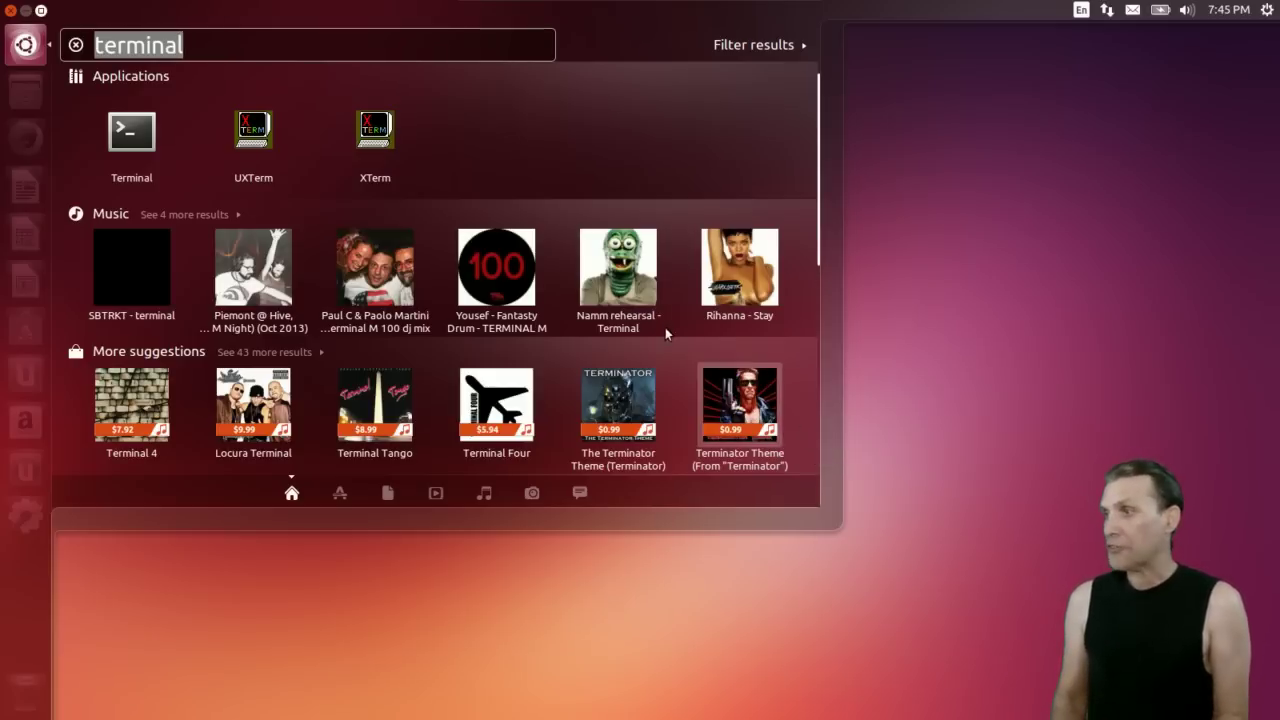
Show the Dash result filters and turn off the Info, Reference and More suggestions categories
scroll(777, 168, down, 5)
scroll(755, 180, up, 5)
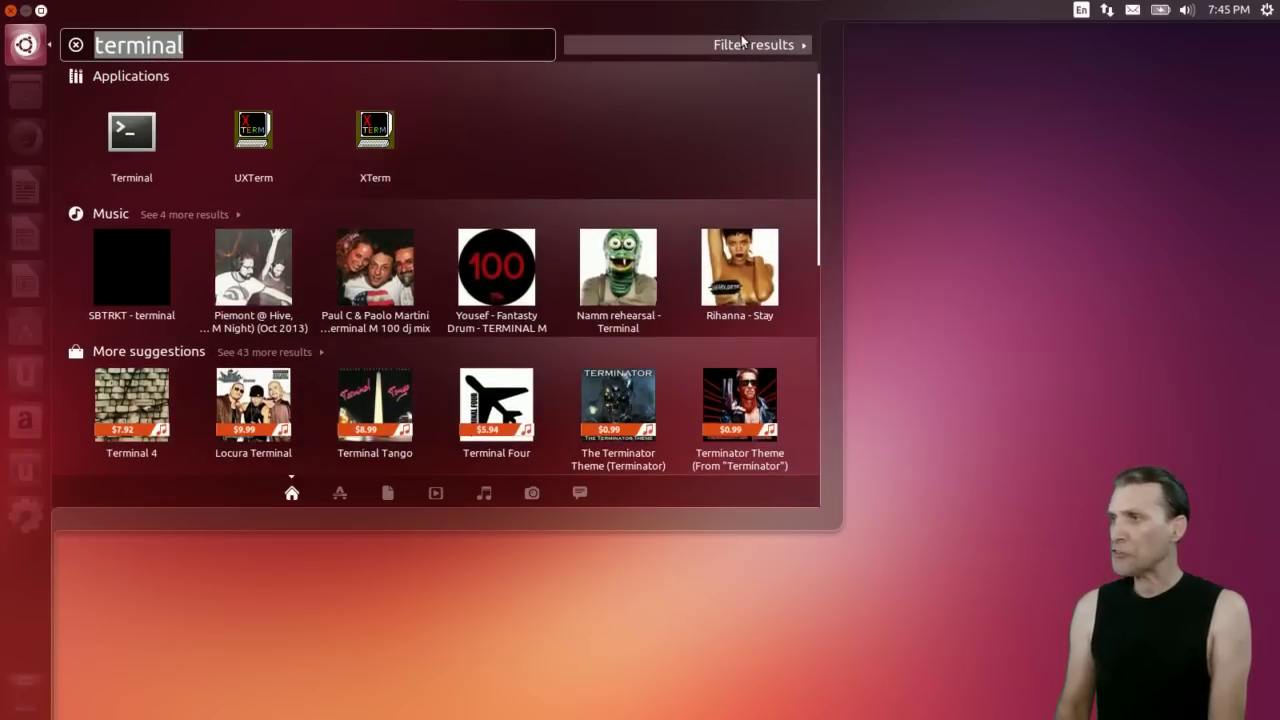
click(742, 44)
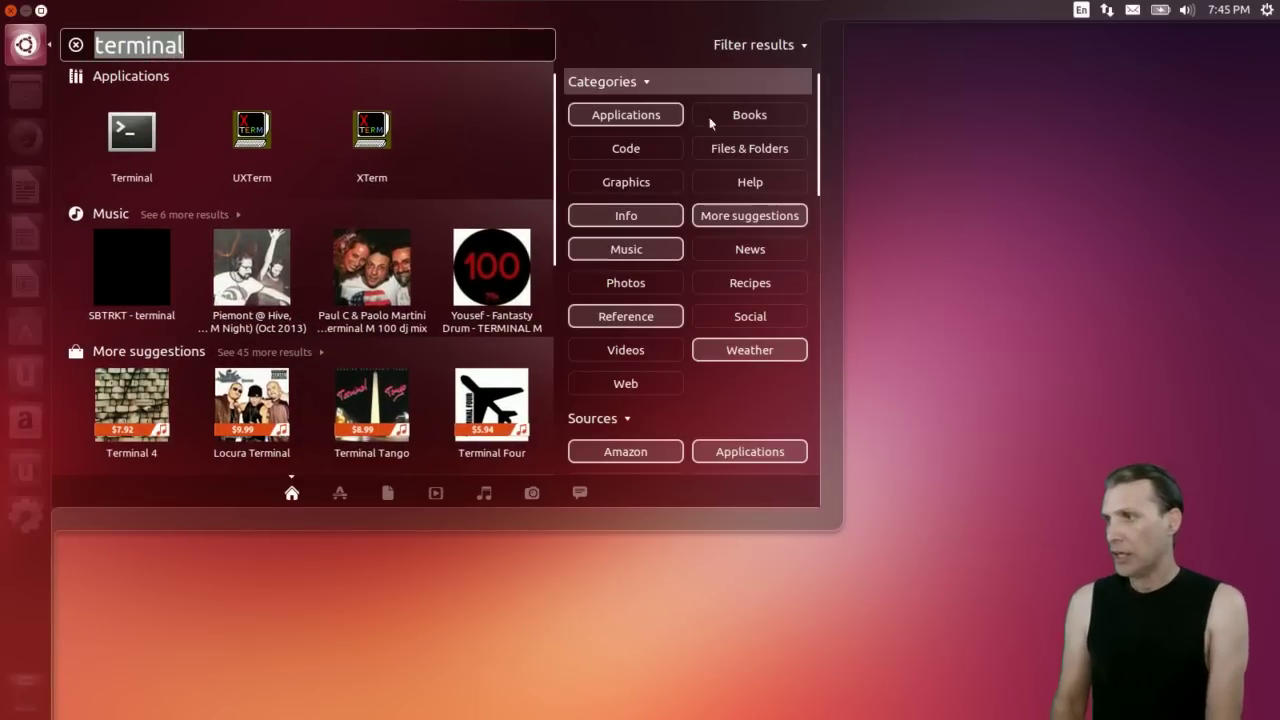
scroll(727, 295, down, 3)
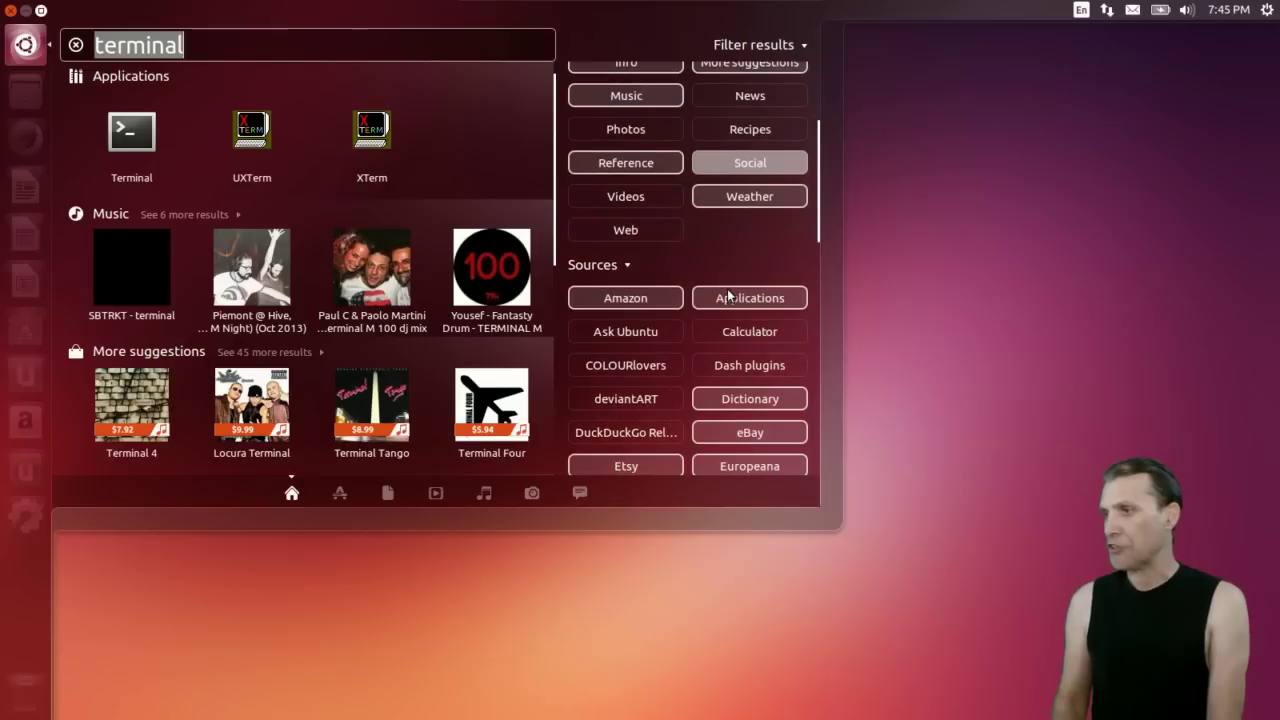
scroll(727, 289, up, 3)
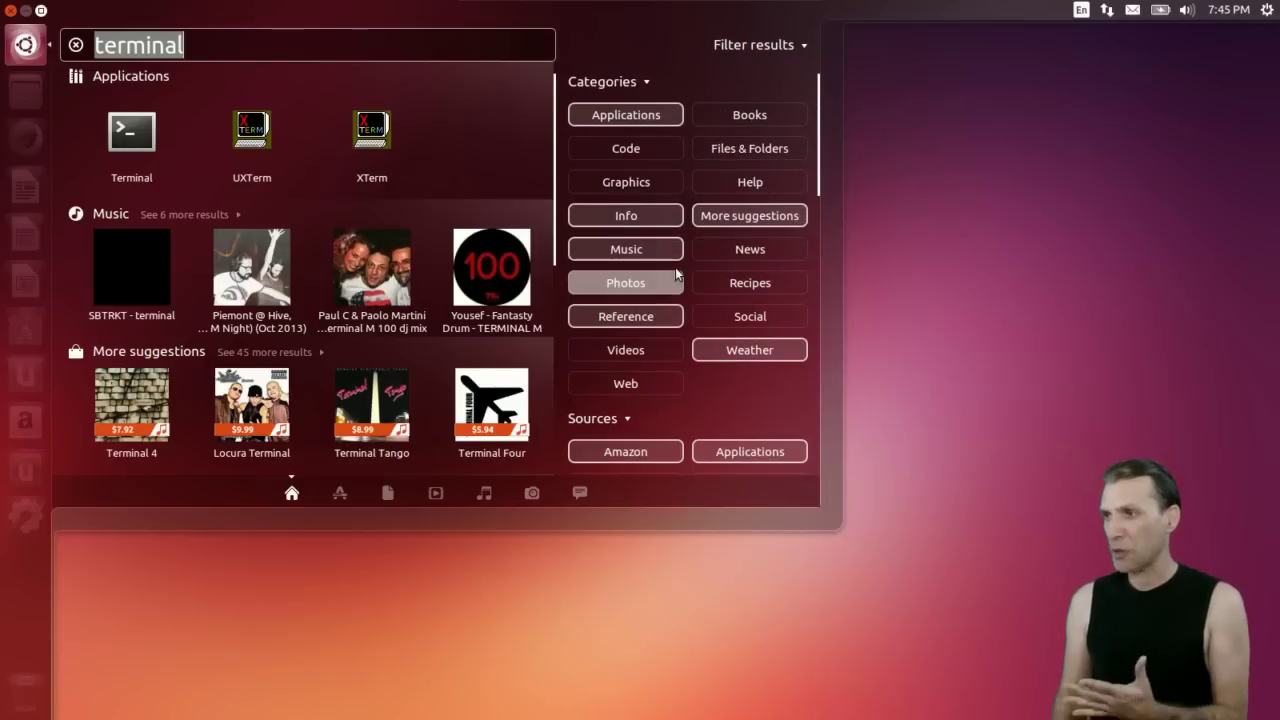
click(590, 216)
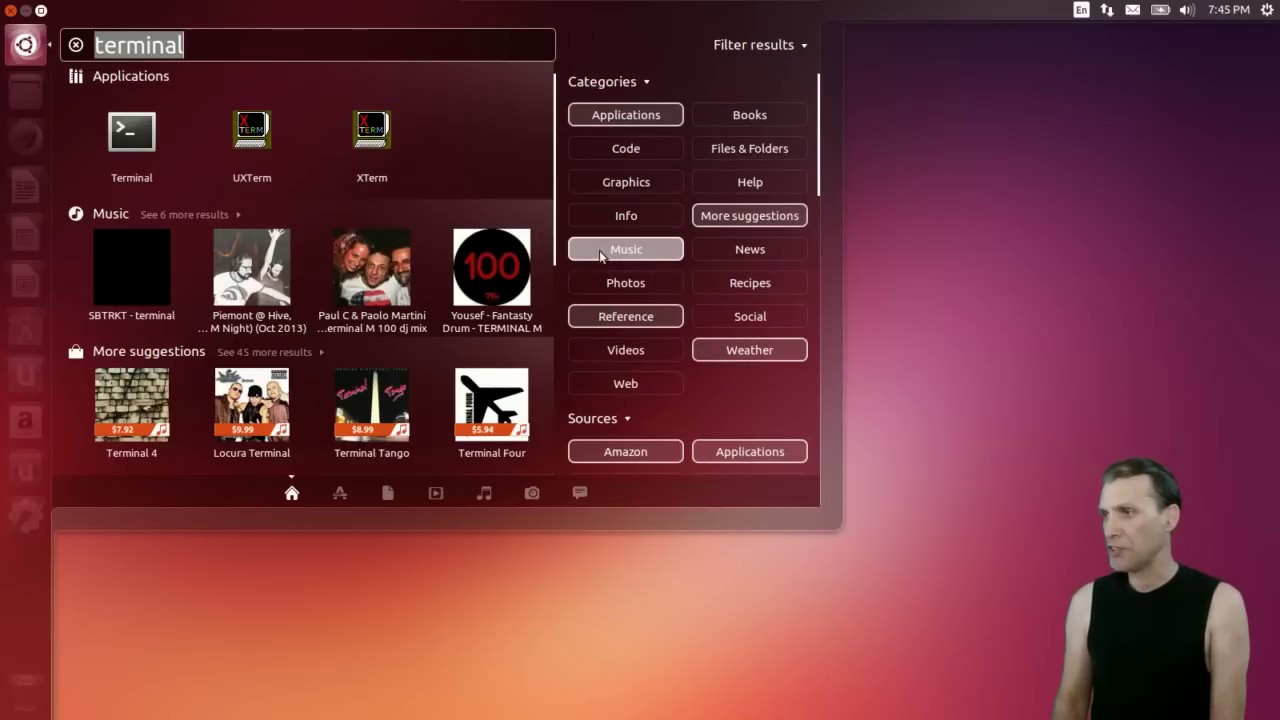
click(614, 316)
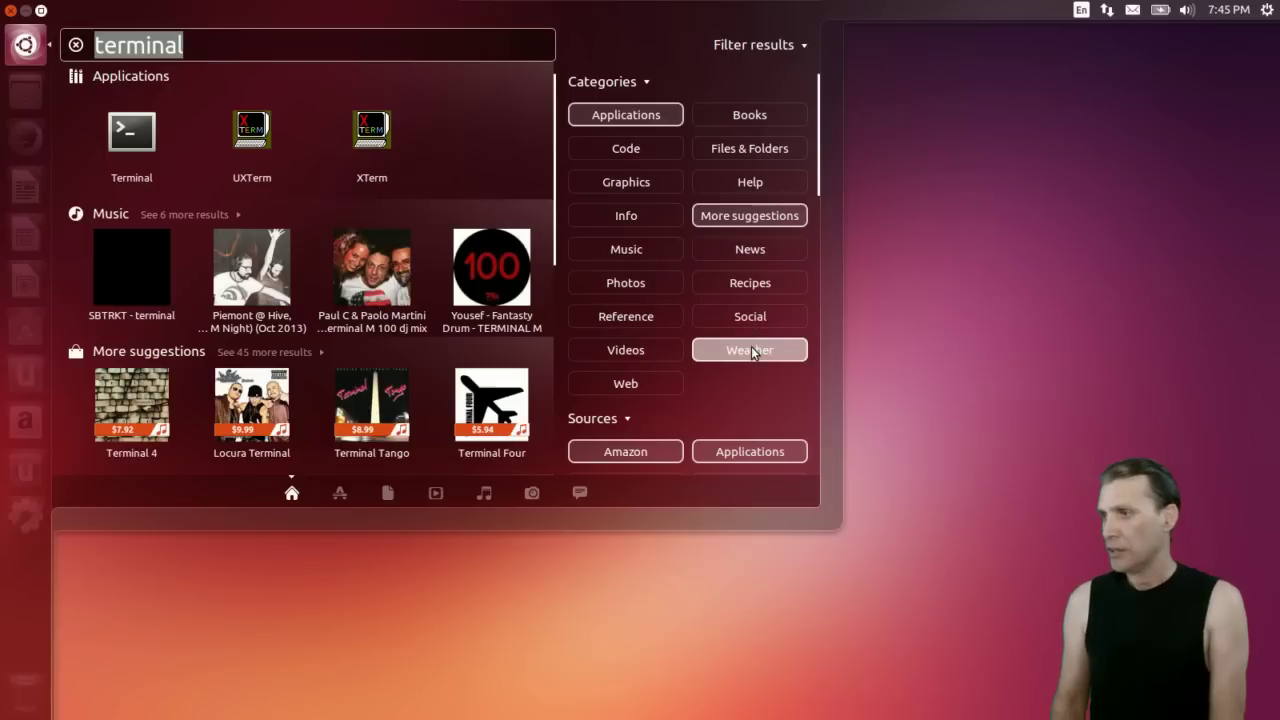
click(763, 216)
Turn off the Applications source filter and toggle the Applications and Music category filters
scroll(772, 291, down, 1)
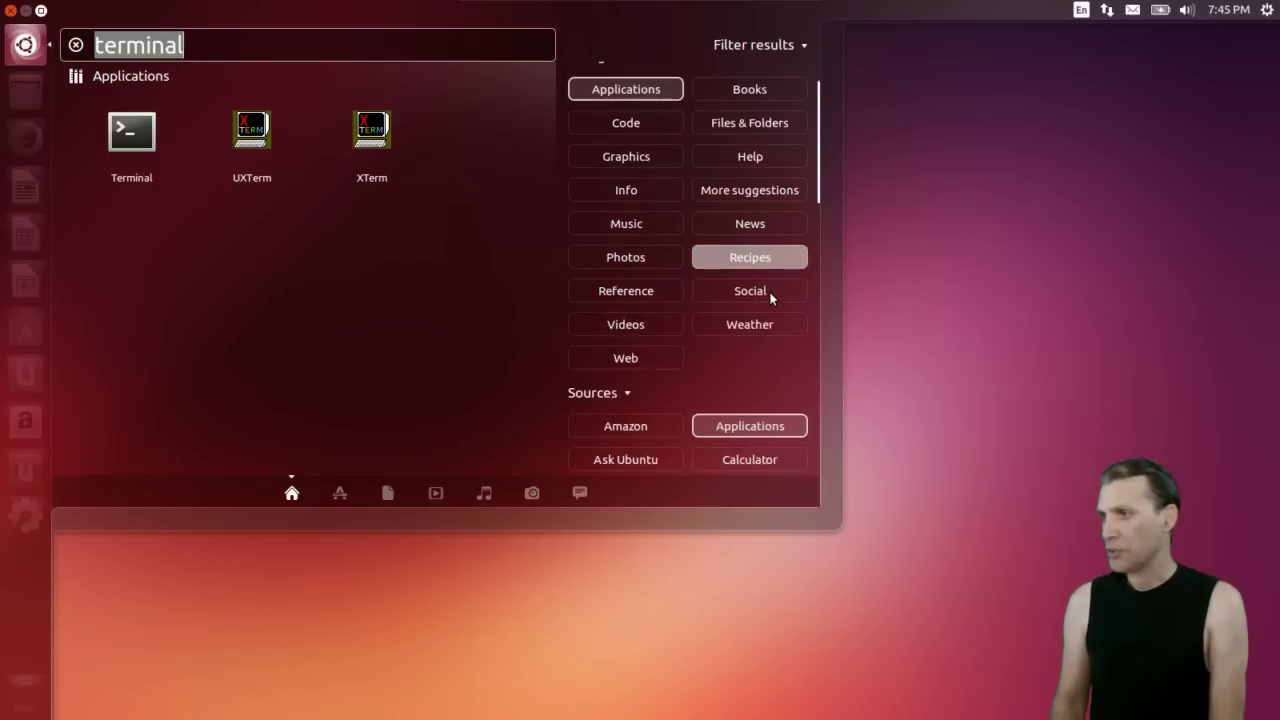
scroll(770, 300, down, 2)
click(752, 320)
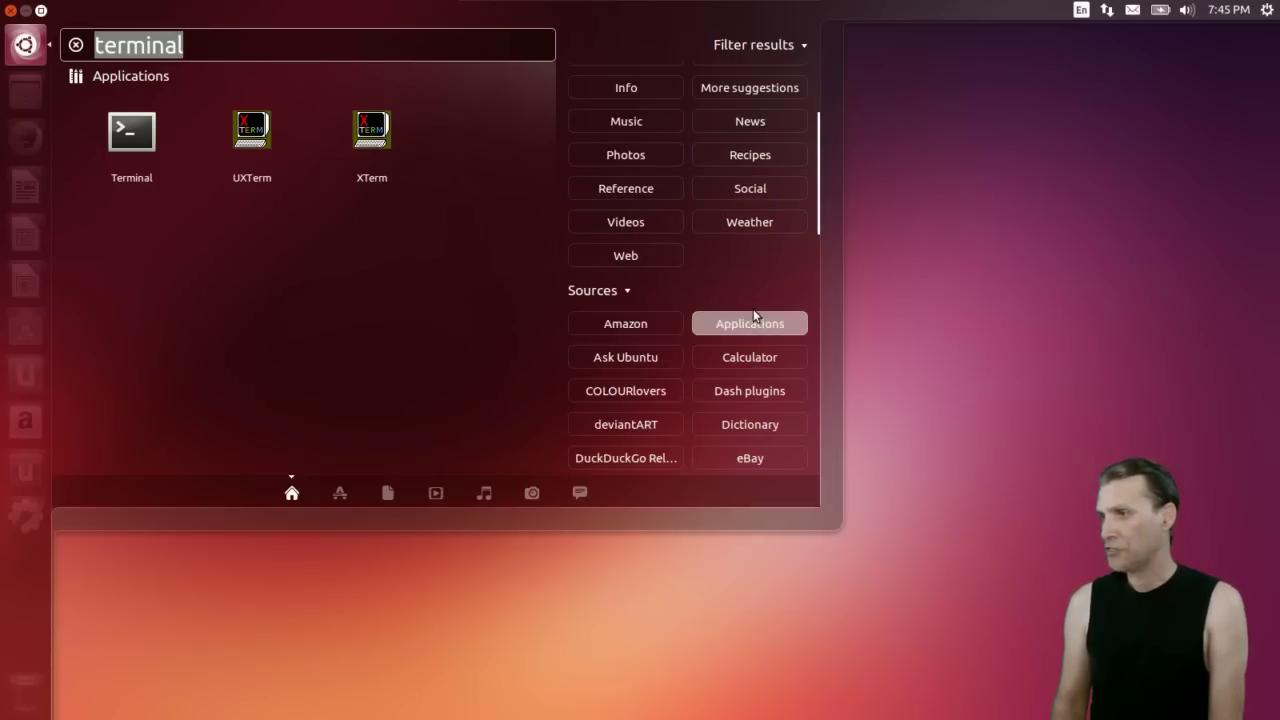
scroll(755, 315, up, 3)
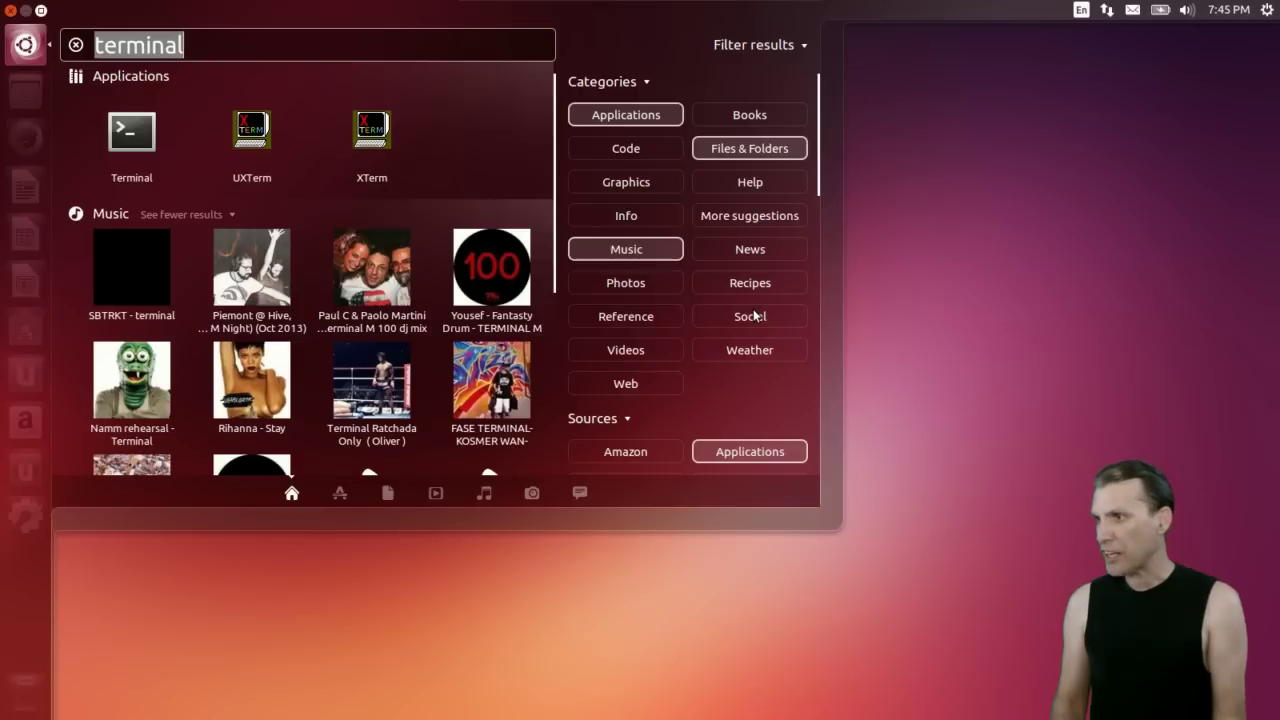
click(618, 118)
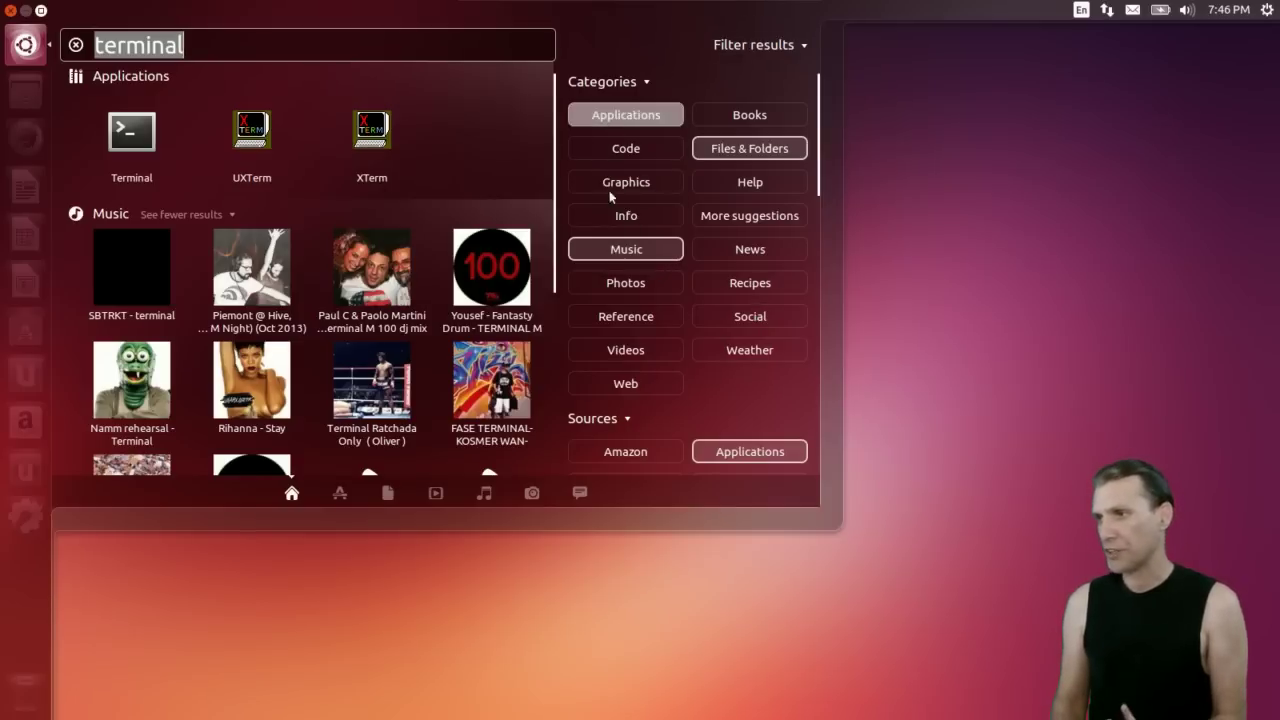
click(626, 249)
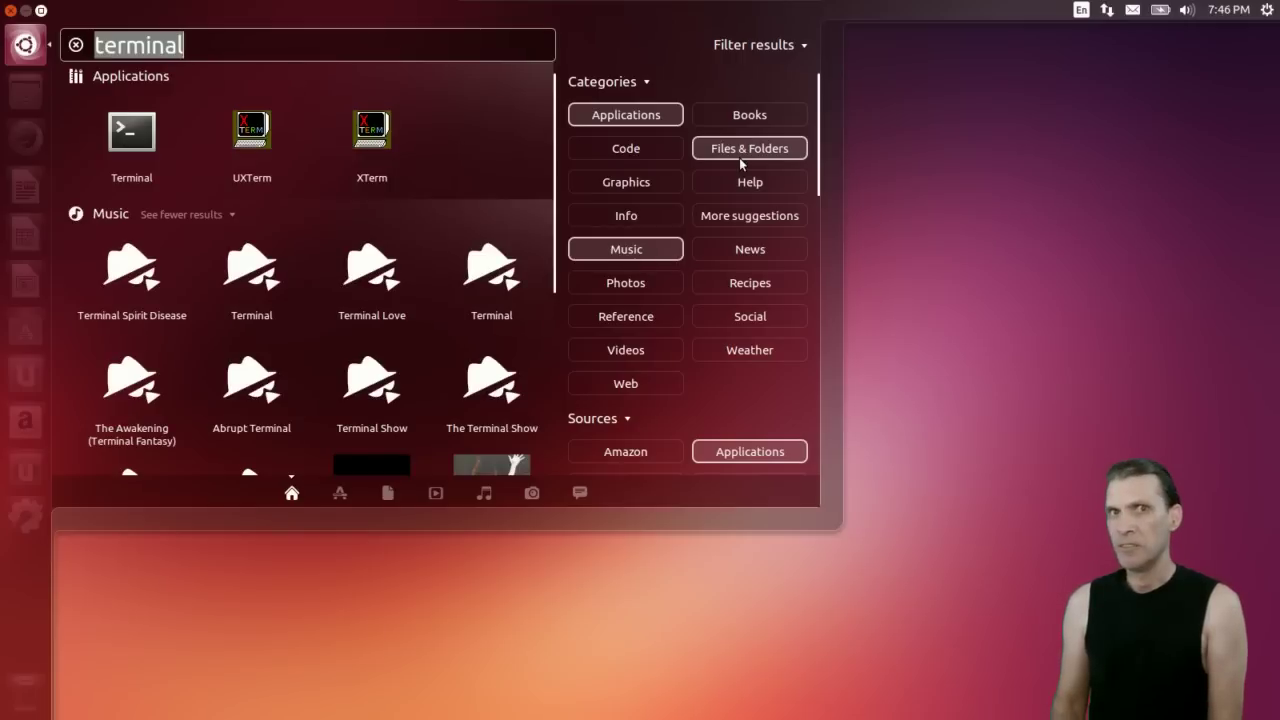
Restore the Files & Folders, Applications and Music filters, then switch to the Applications lens
click(739, 157)
click(651, 114)
click(626, 252)
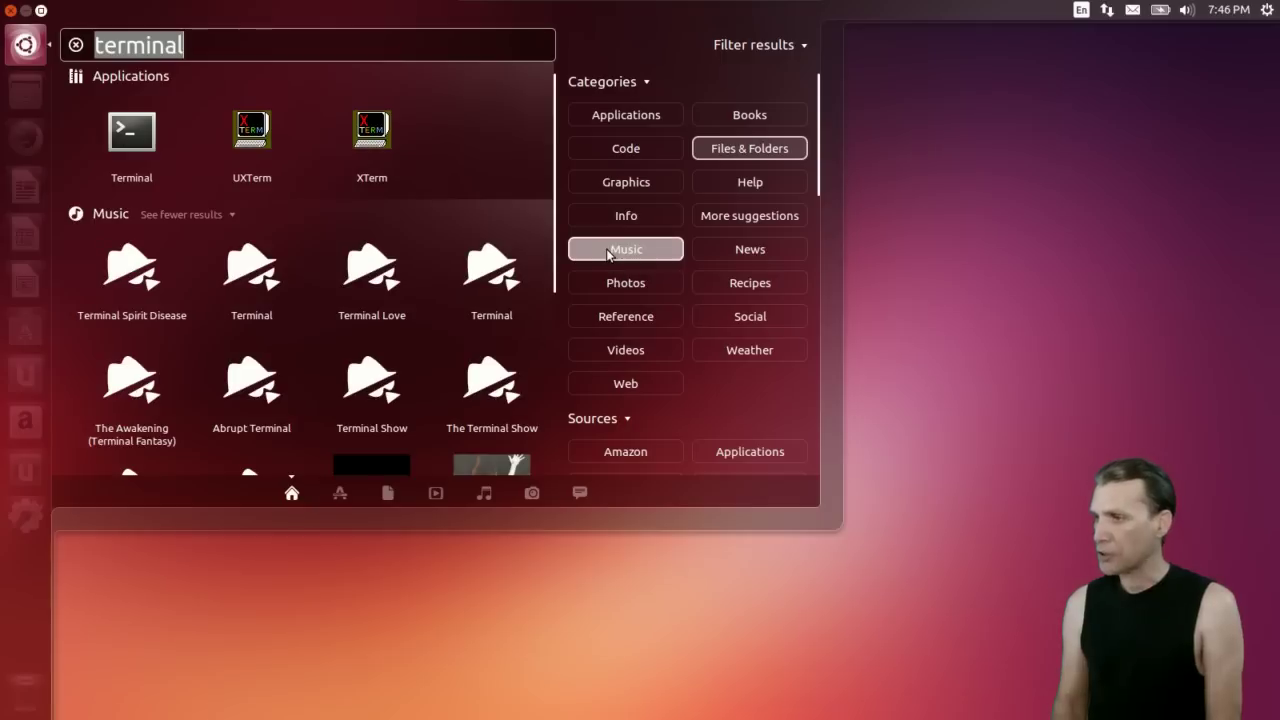
click(743, 149)
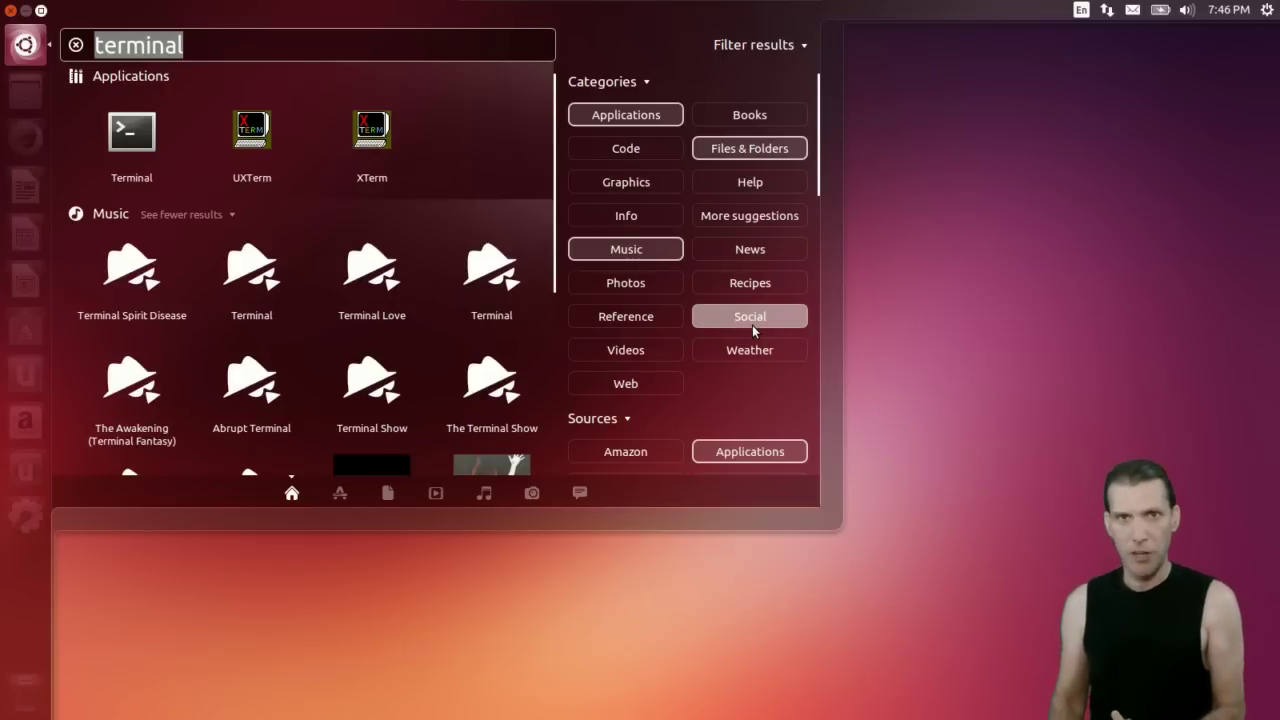
click(341, 493)
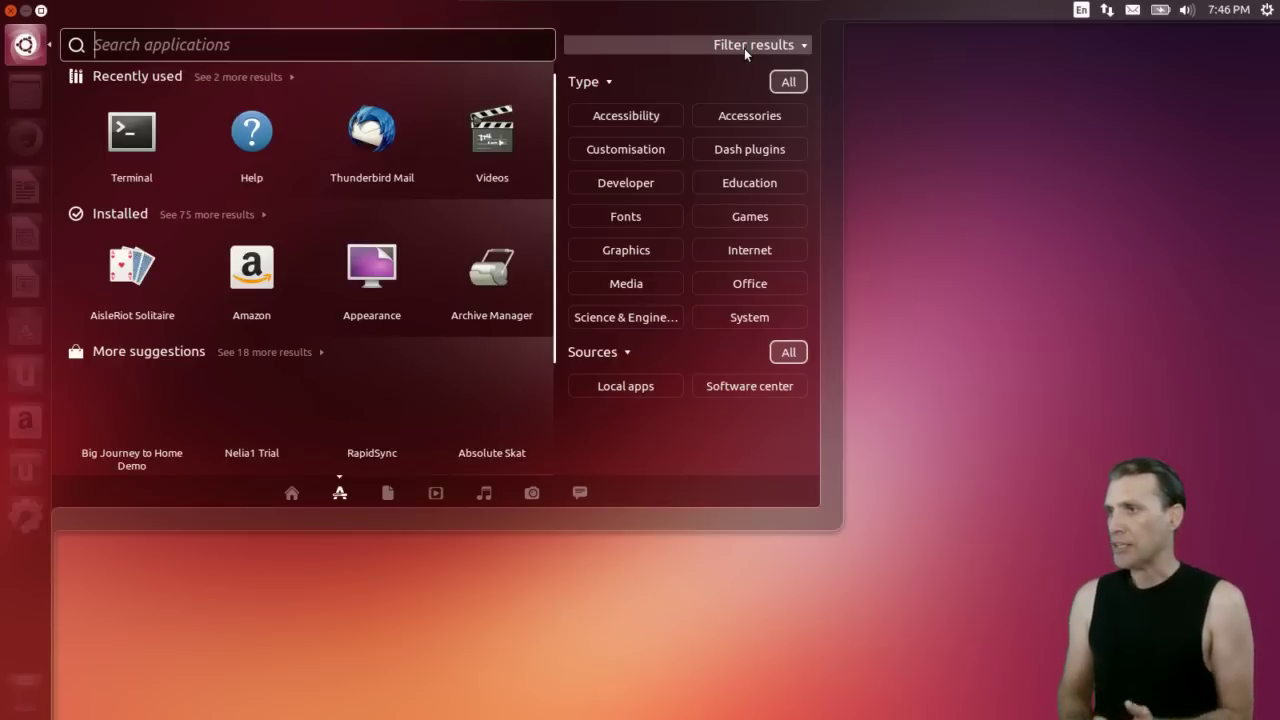
Filter applications to Accessibility and limit the sources to Local apps
click(622, 117)
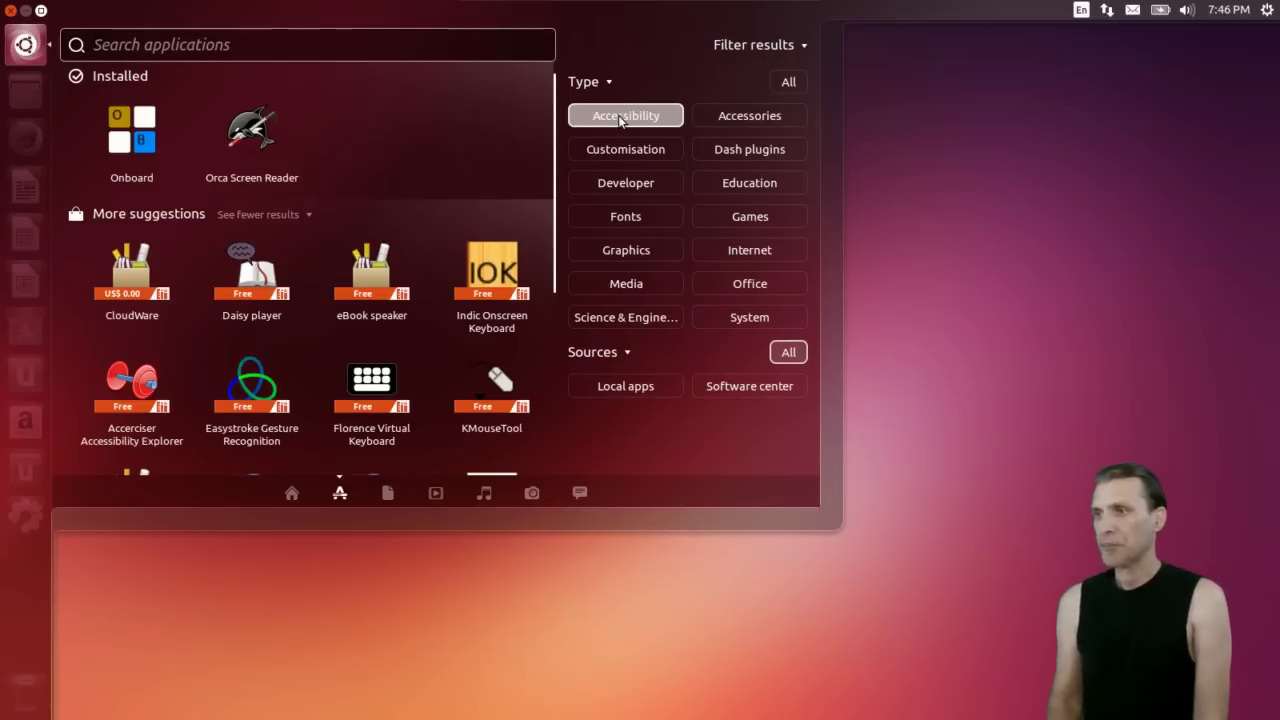
click(786, 352)
click(633, 390)
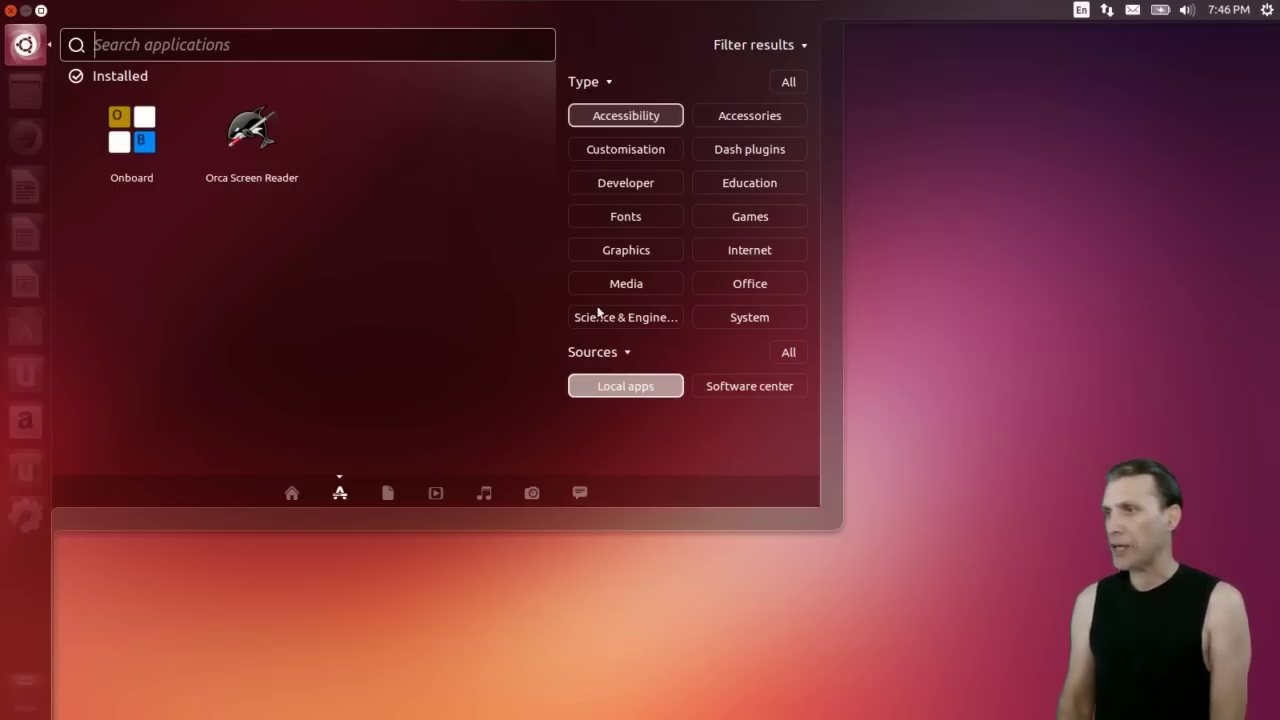
Clear the Accessibility and Customisation filters so the Type returns to All
click(614, 118)
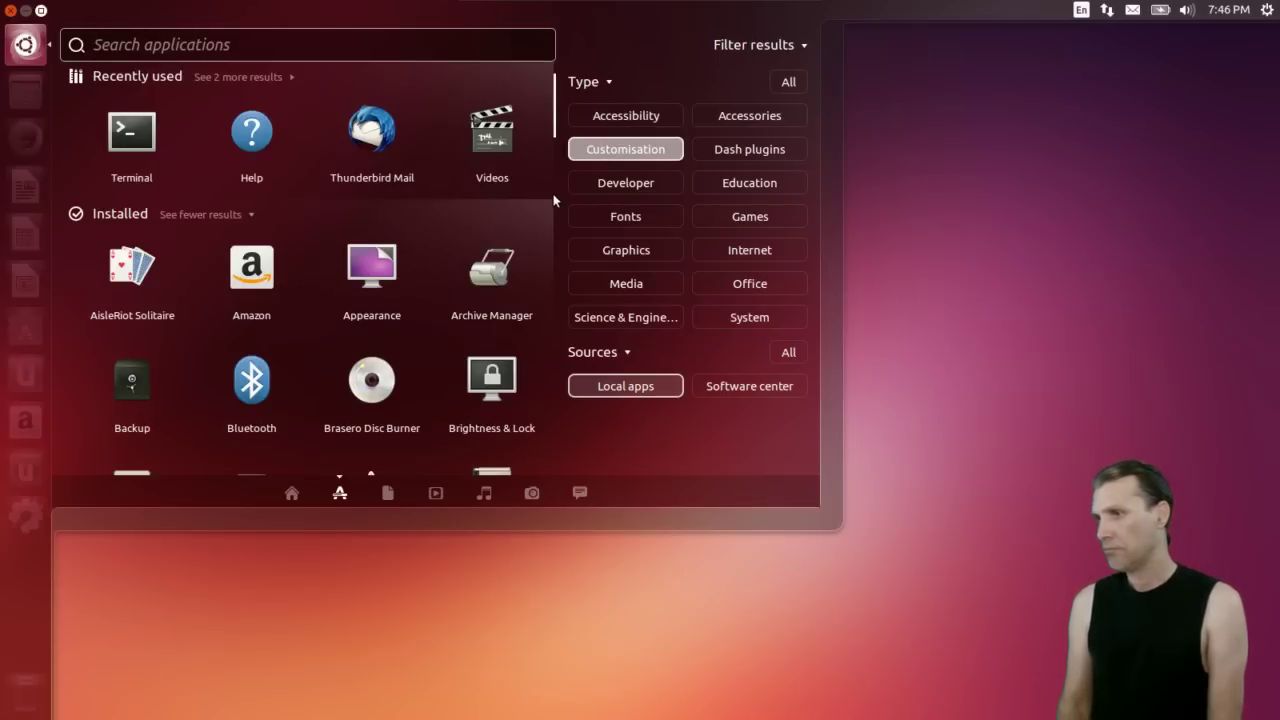
click(626, 154)
click(628, 153)
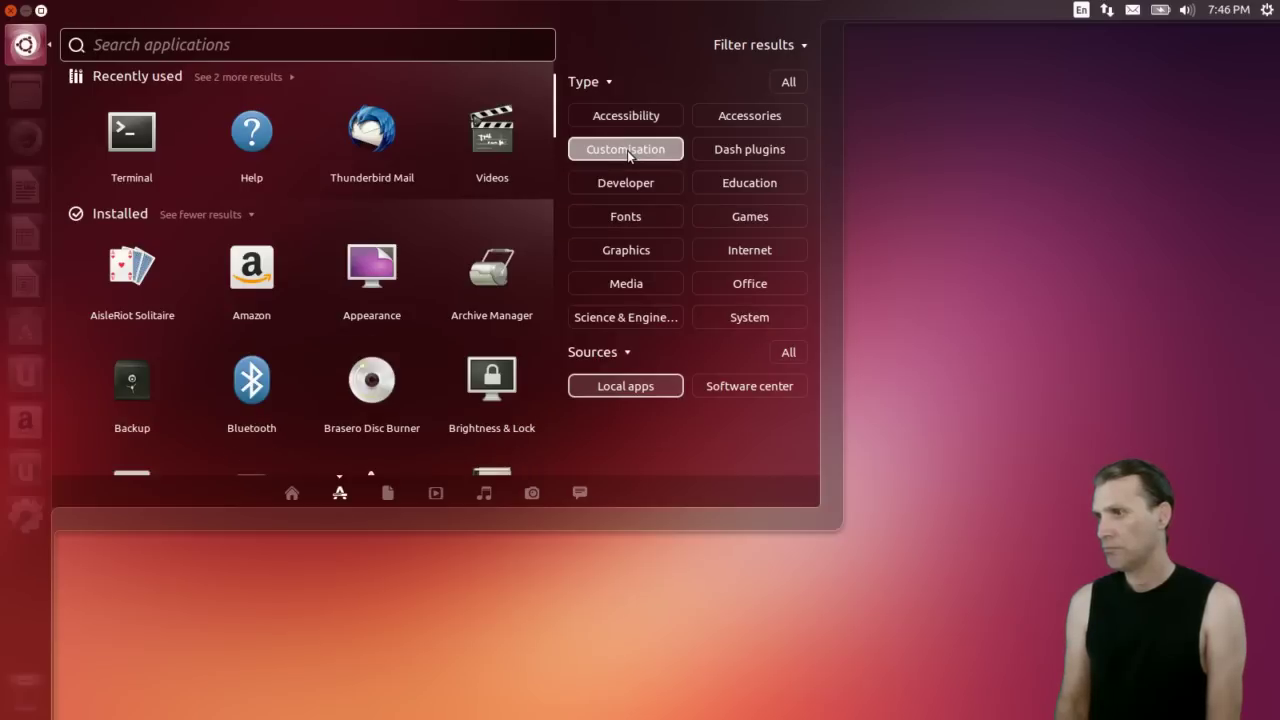
click(629, 153)
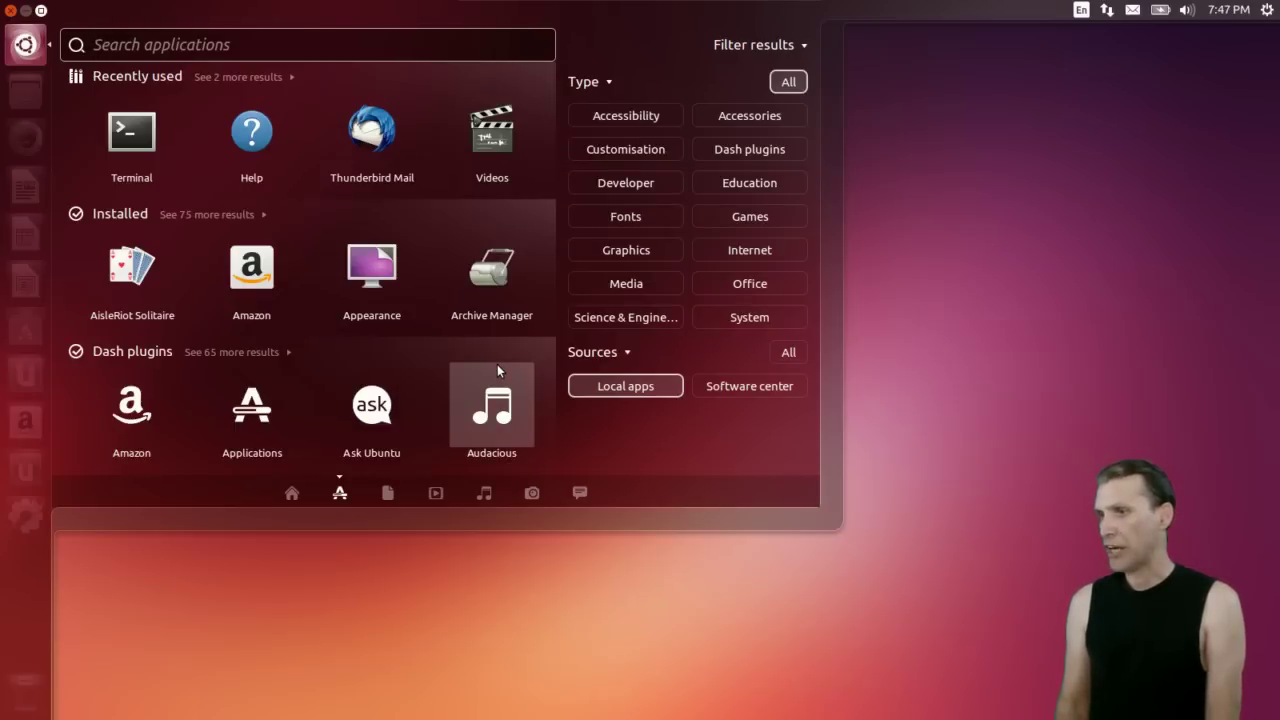
Cycle the Type filter through Developer, Fonts, Graphics and Media, ending on Science & Engineering
click(618, 182)
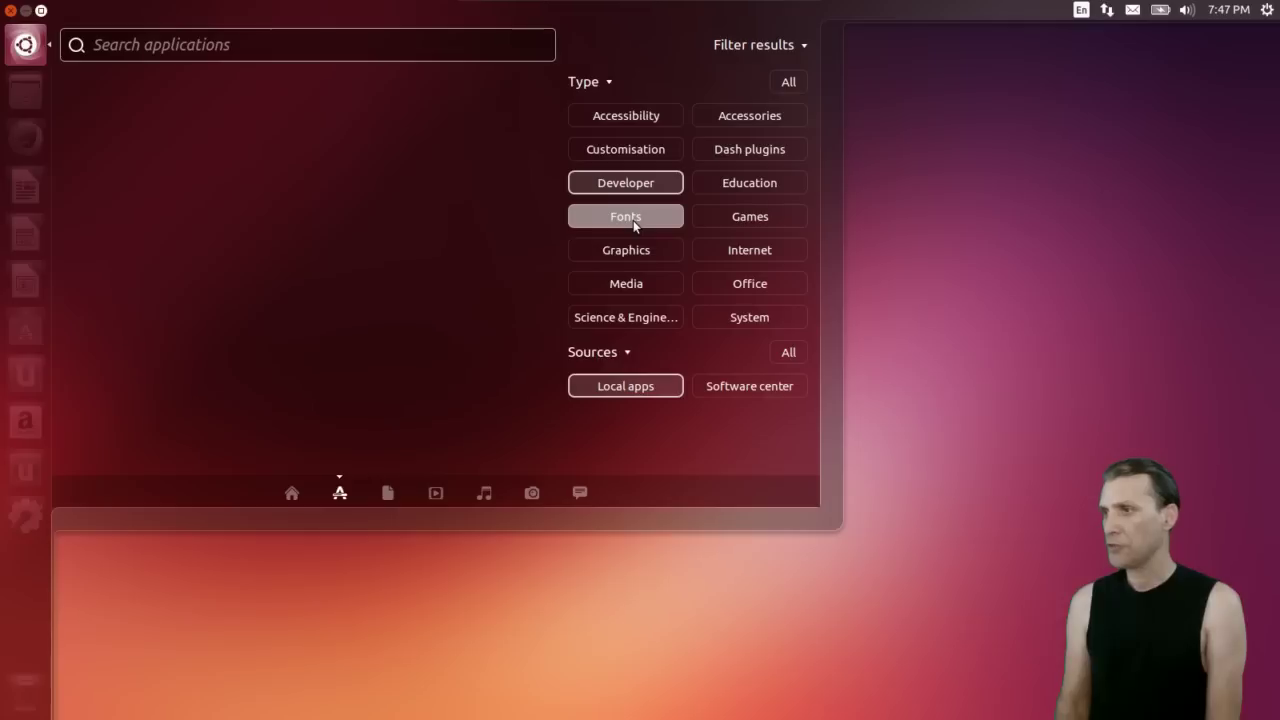
click(631, 216)
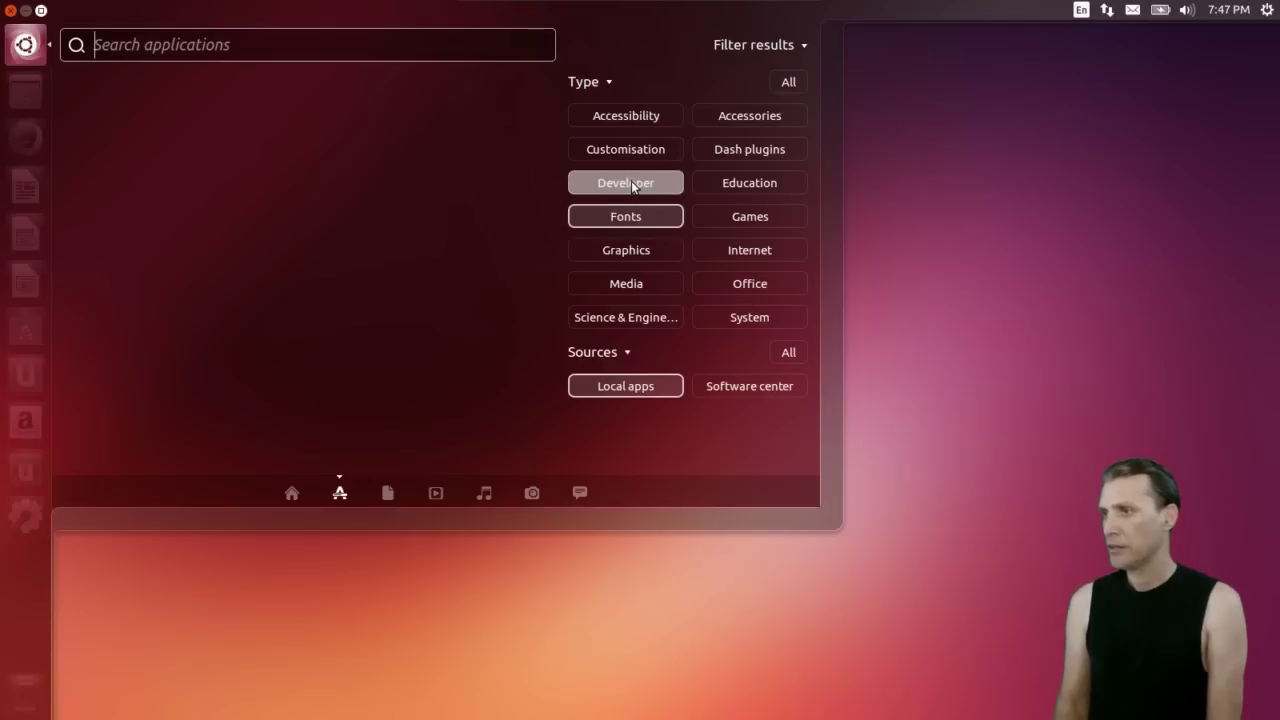
click(640, 250)
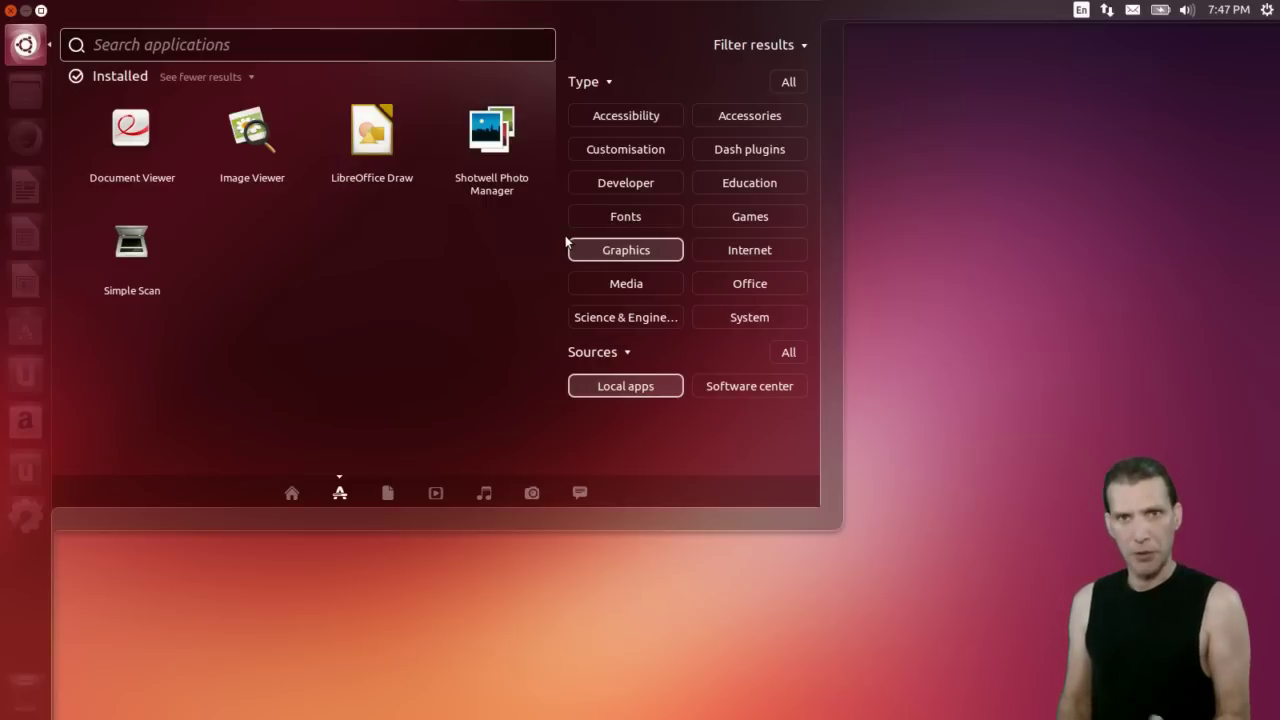
click(641, 252)
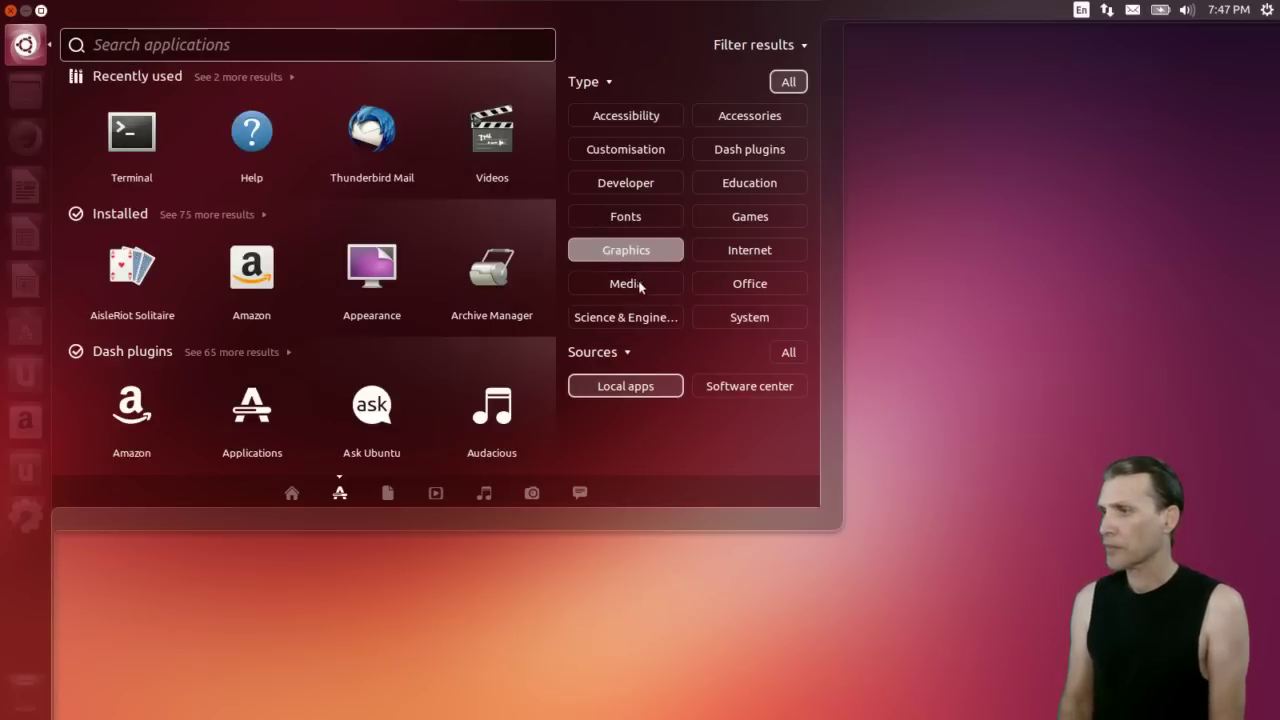
click(636, 285)
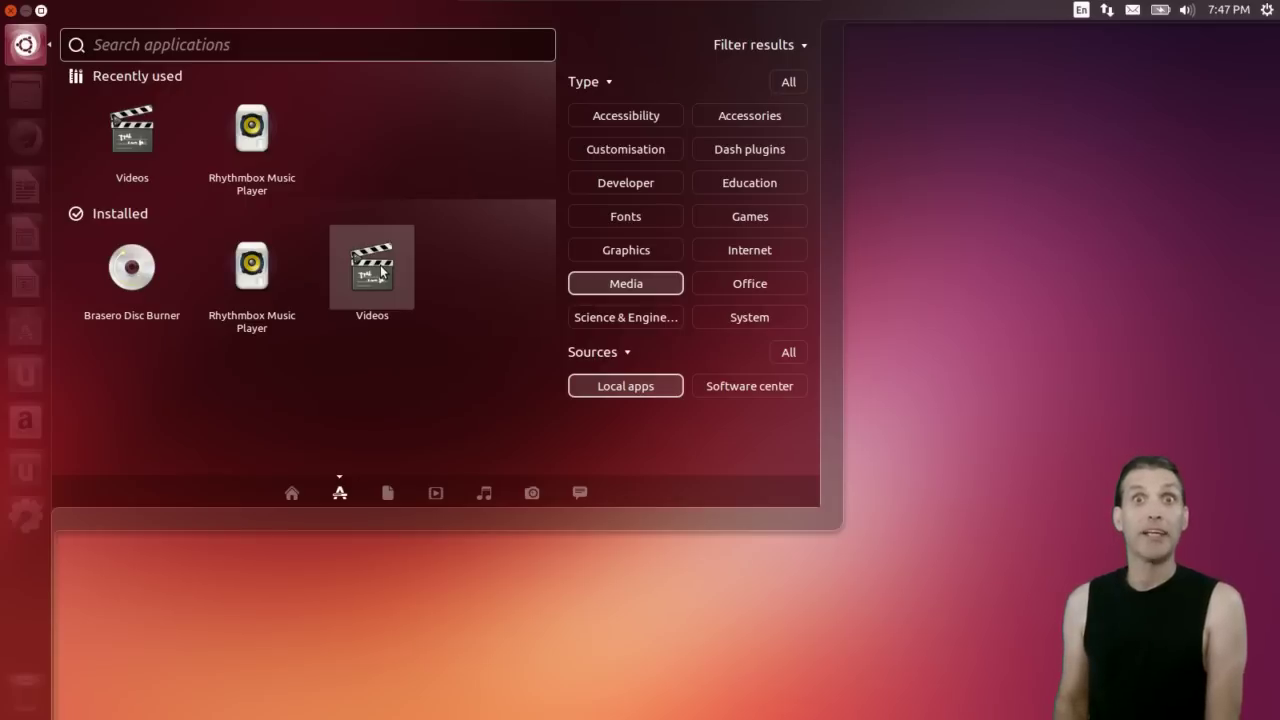
click(604, 286)
click(608, 323)
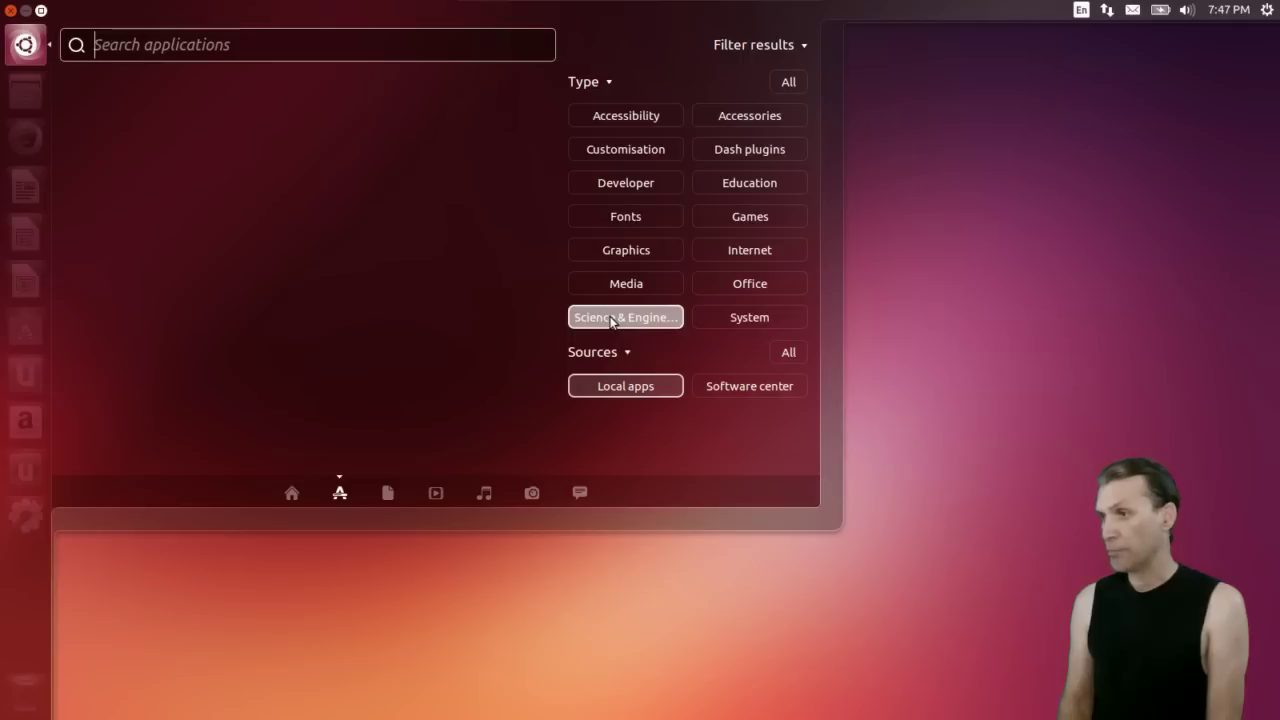
Toggle the Accessories category filter off and on, leaving Accessories selected
click(758, 116)
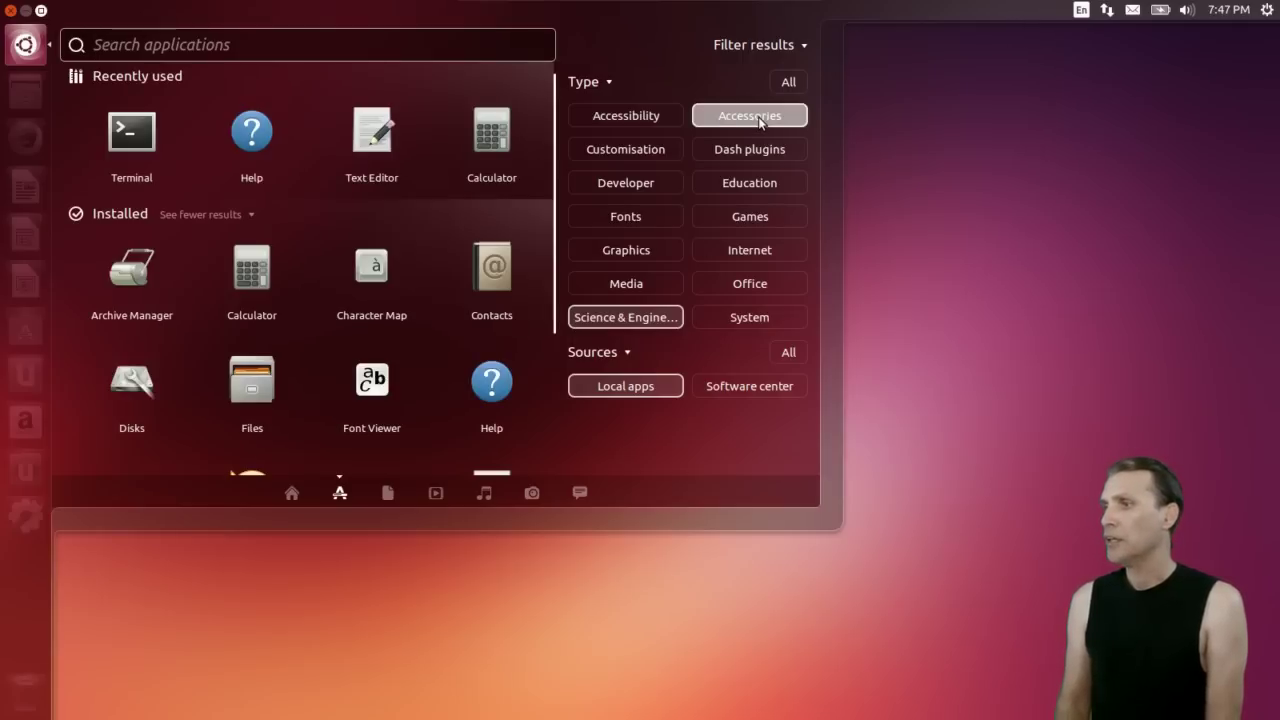
click(758, 117)
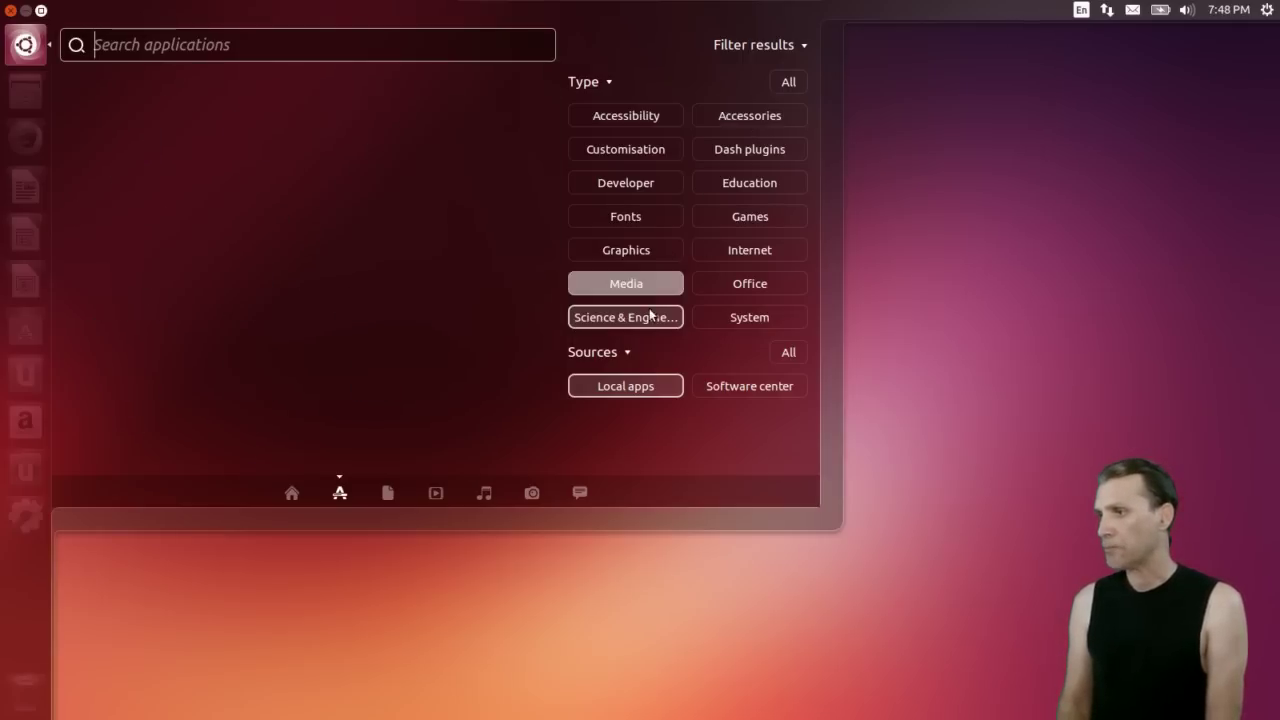
click(740, 117)
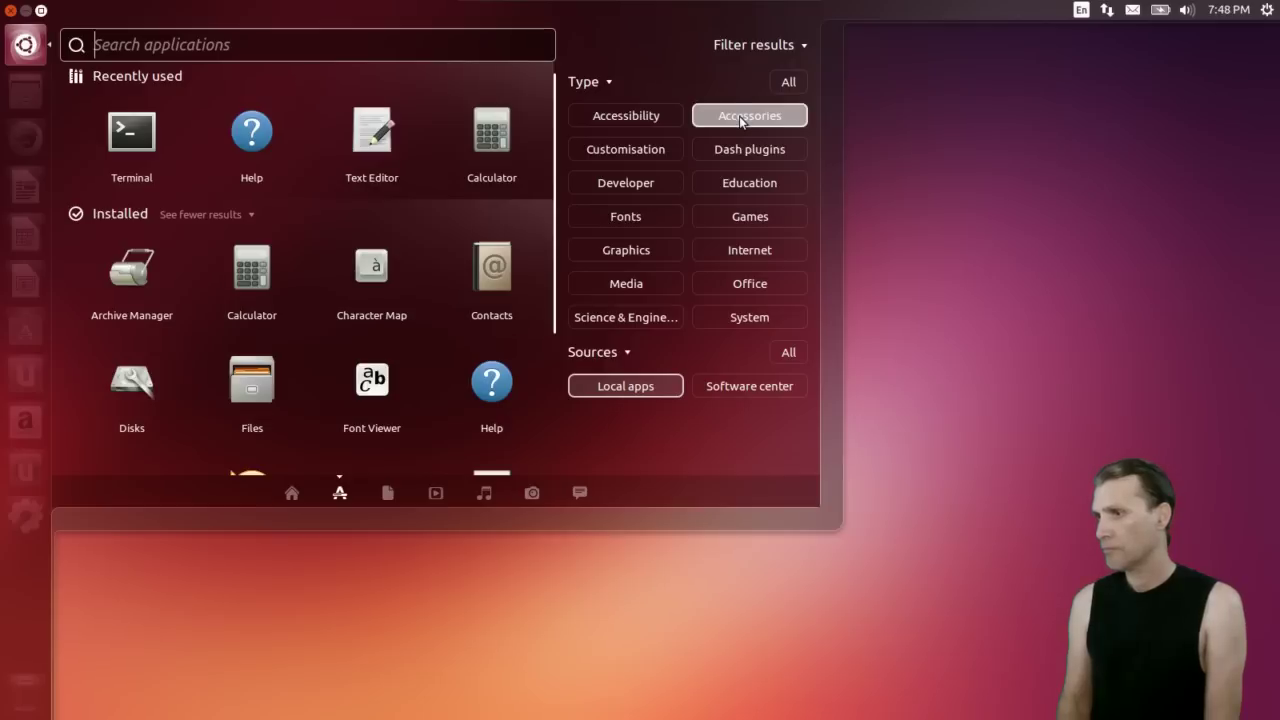
click(741, 118)
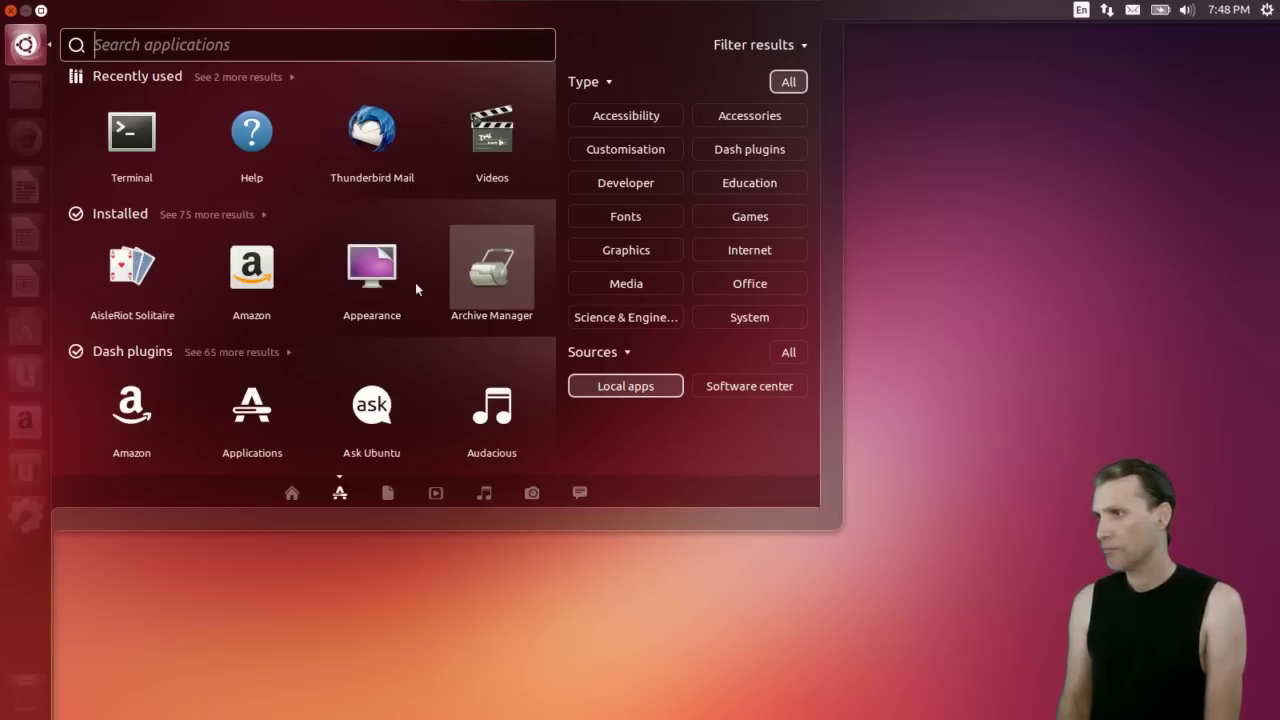
click(736, 118)
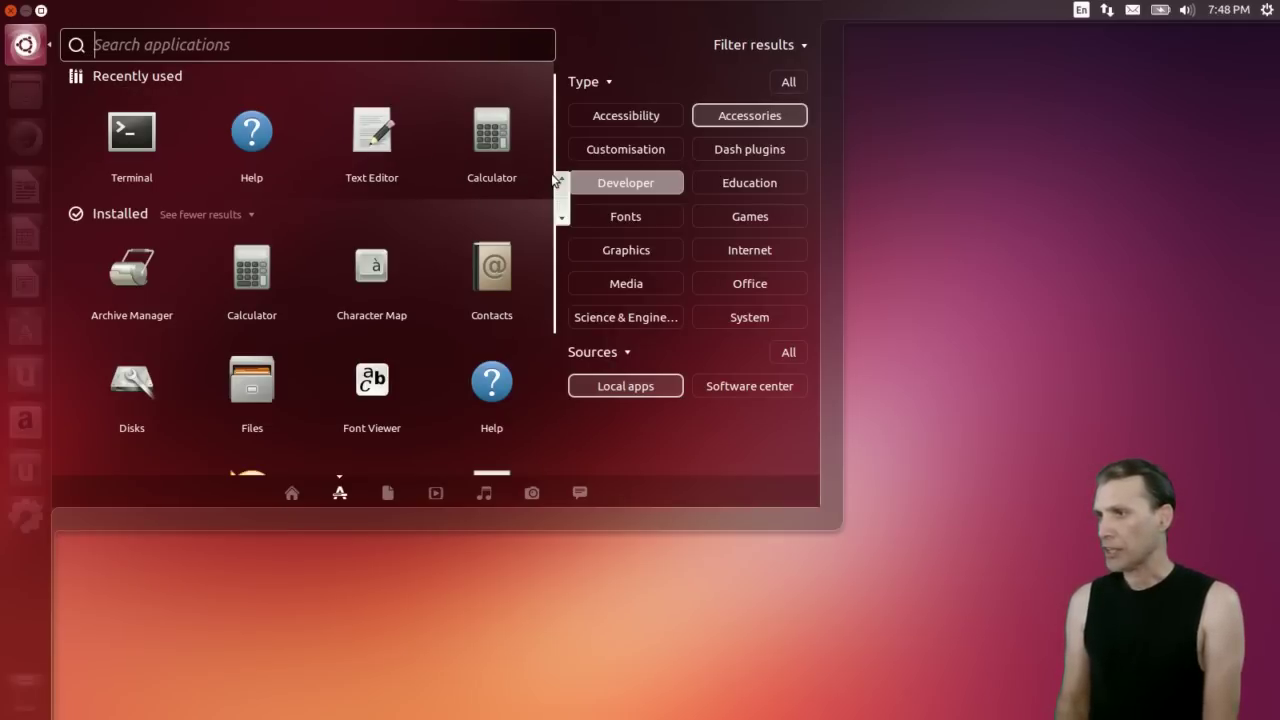
Scroll the Accessories apps down to Time & Date, then clear the filter to show all
drag(561, 184, 562, 268)
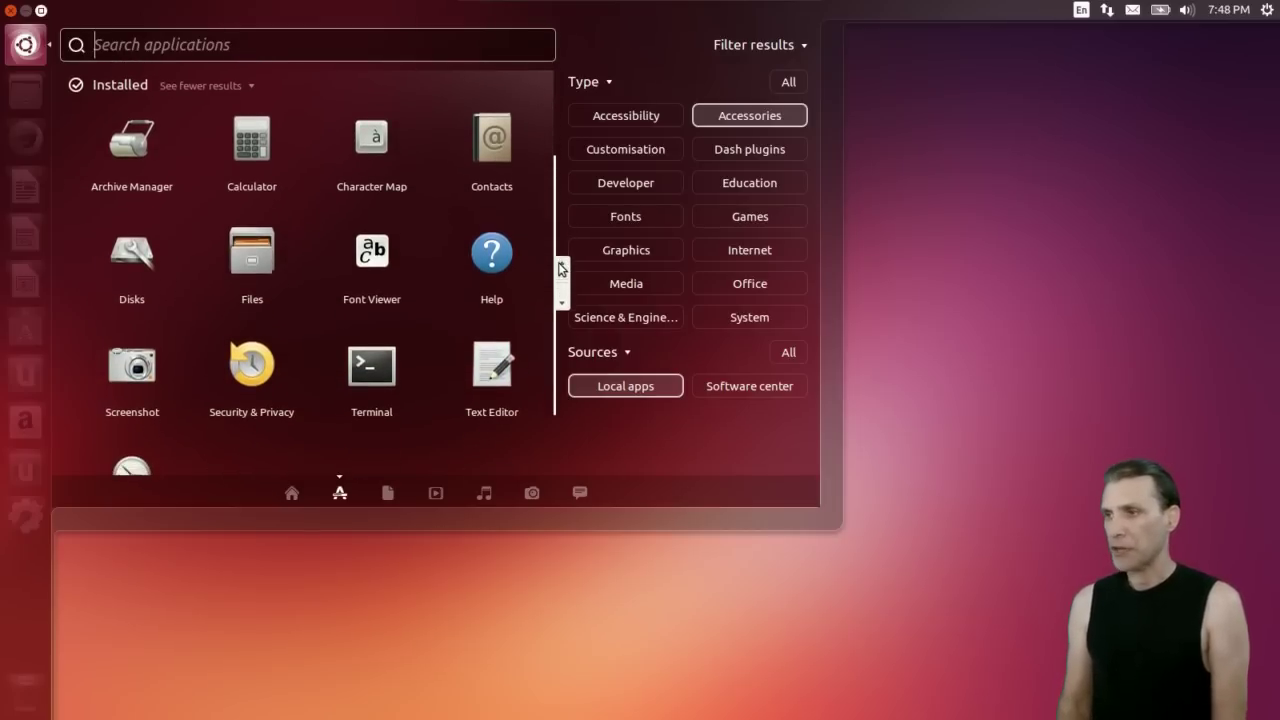
drag(562, 268, 553, 298)
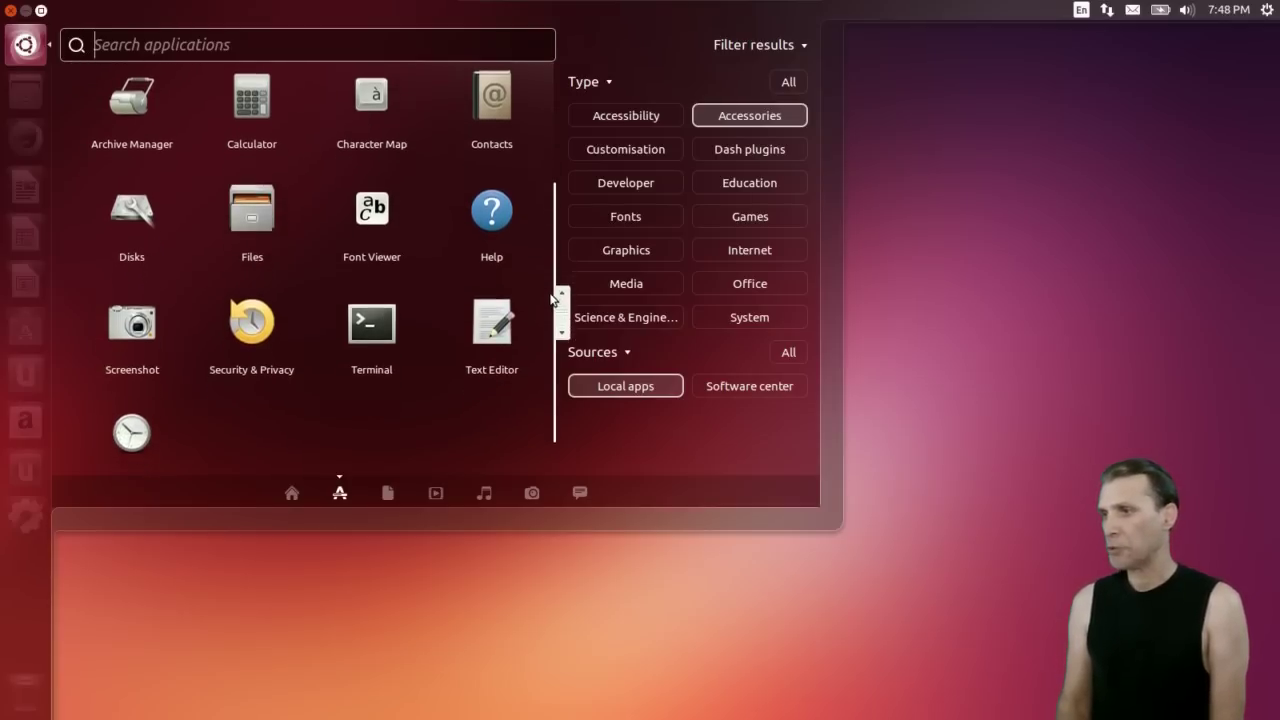
drag(552, 300, 541, 331)
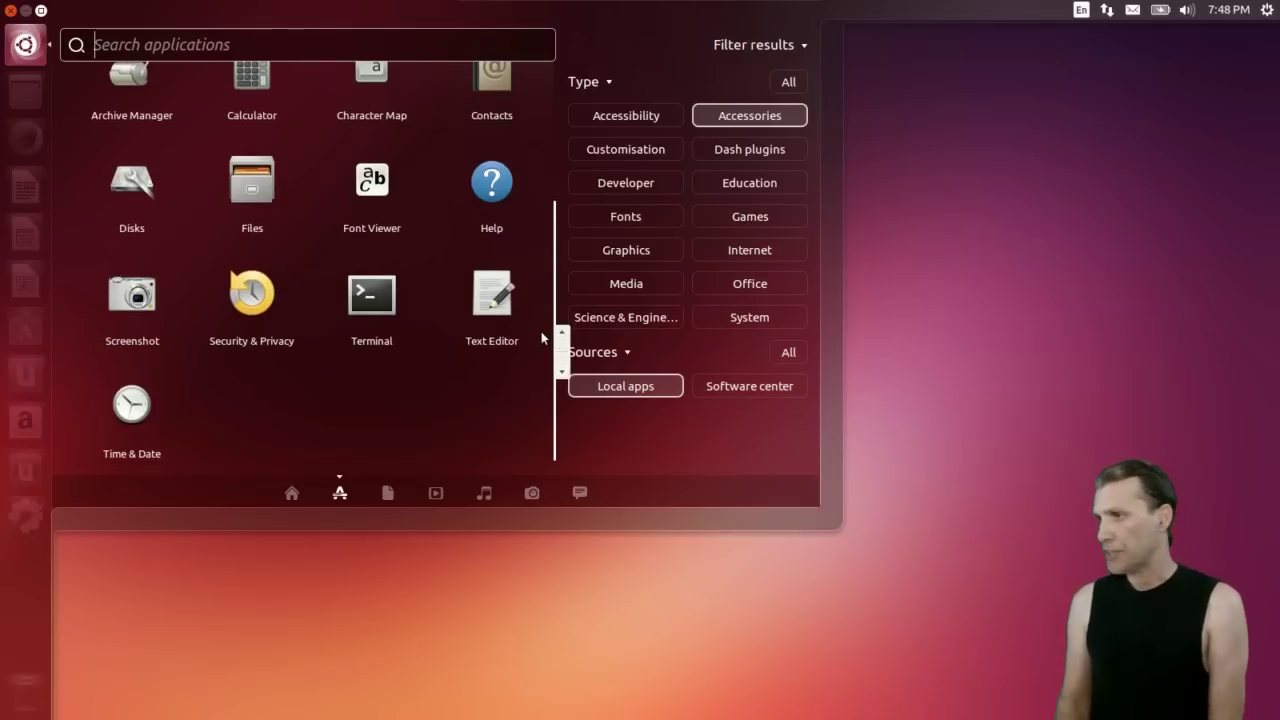
click(740, 118)
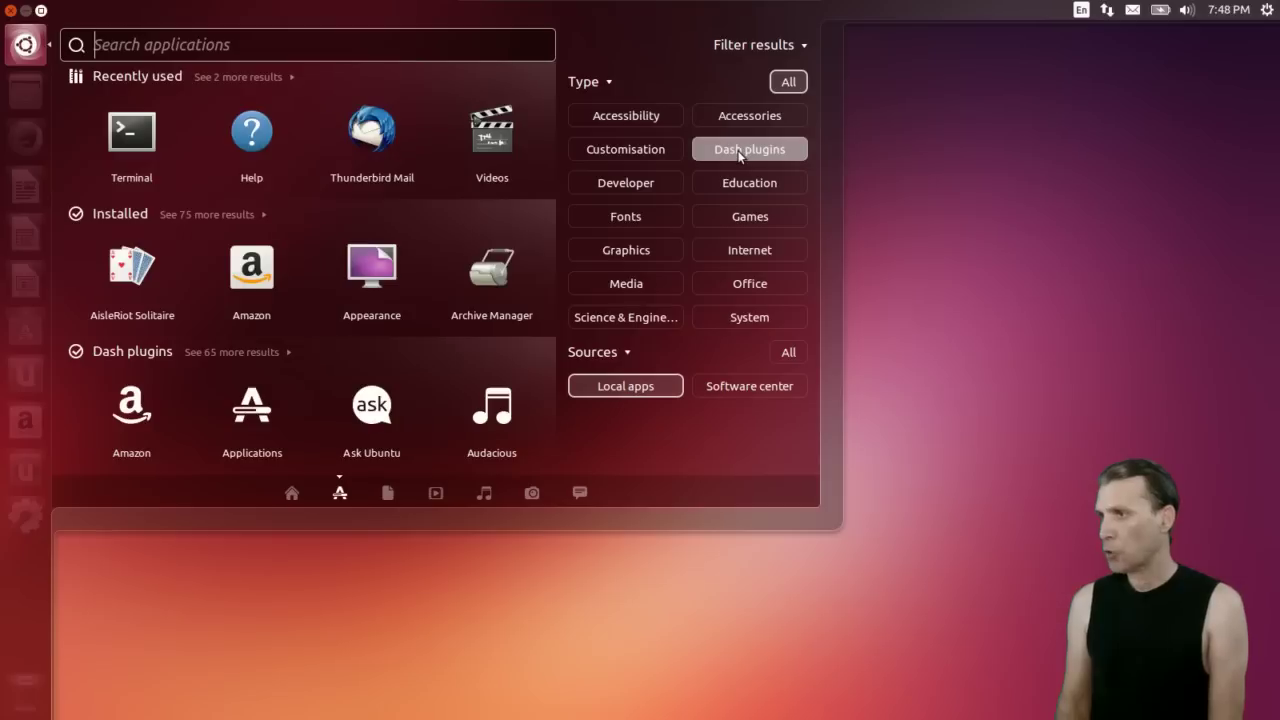
List only Dash plugins, browse past Etsy and Facebook, then filter by Education
click(740, 150)
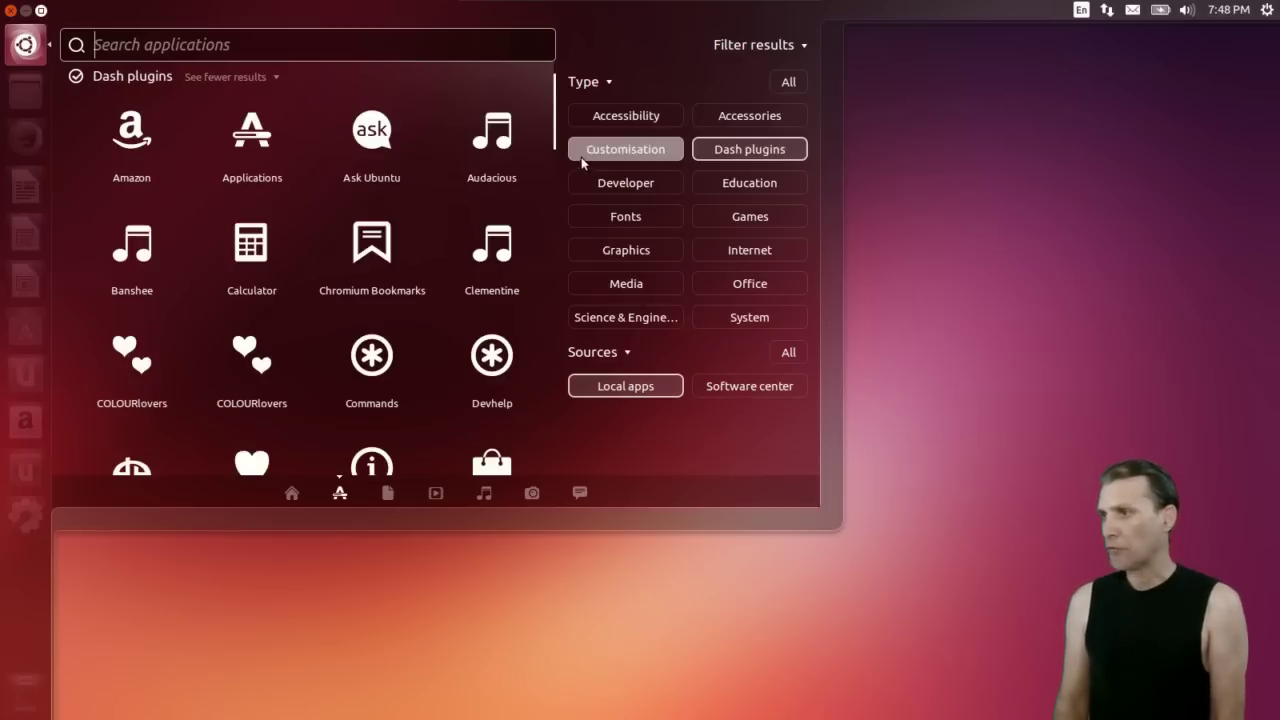
drag(560, 140, 561, 168)
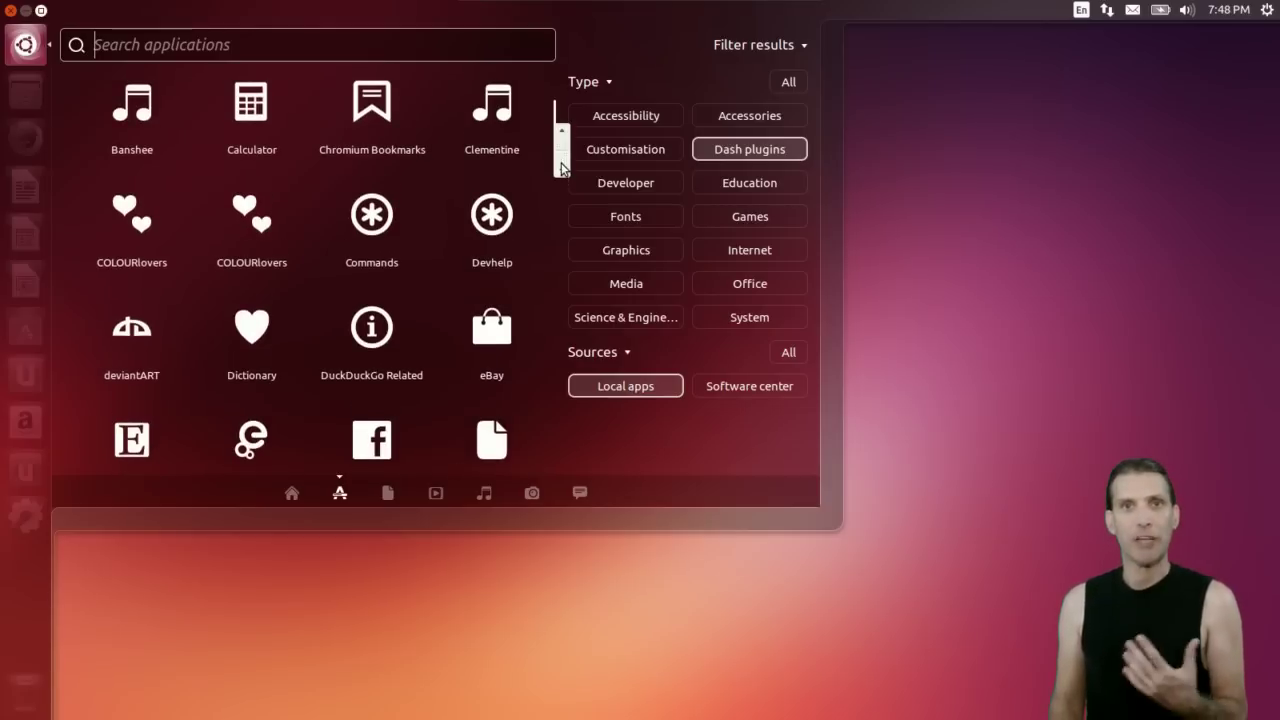
scroll(562, 170, down, 1)
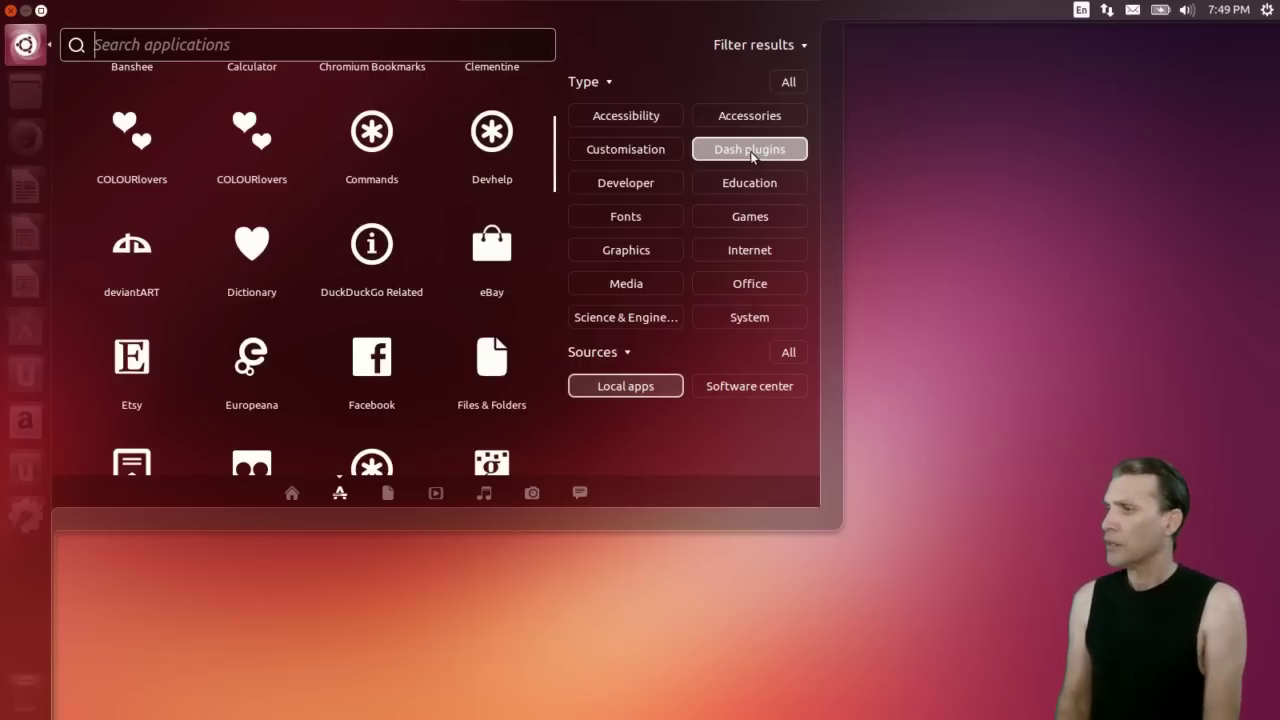
click(749, 184)
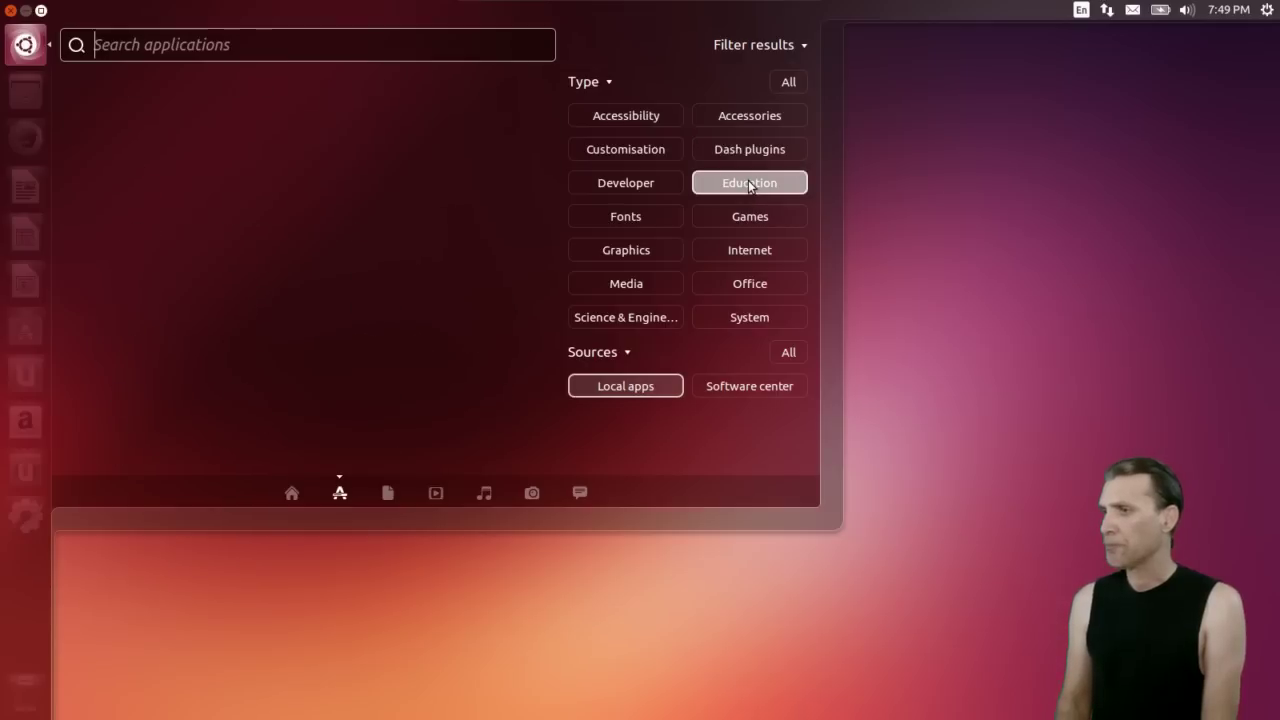
Filter applications to Games, then Internet (Firefox, Thunderbird, Transmission), then back to All
click(749, 216)
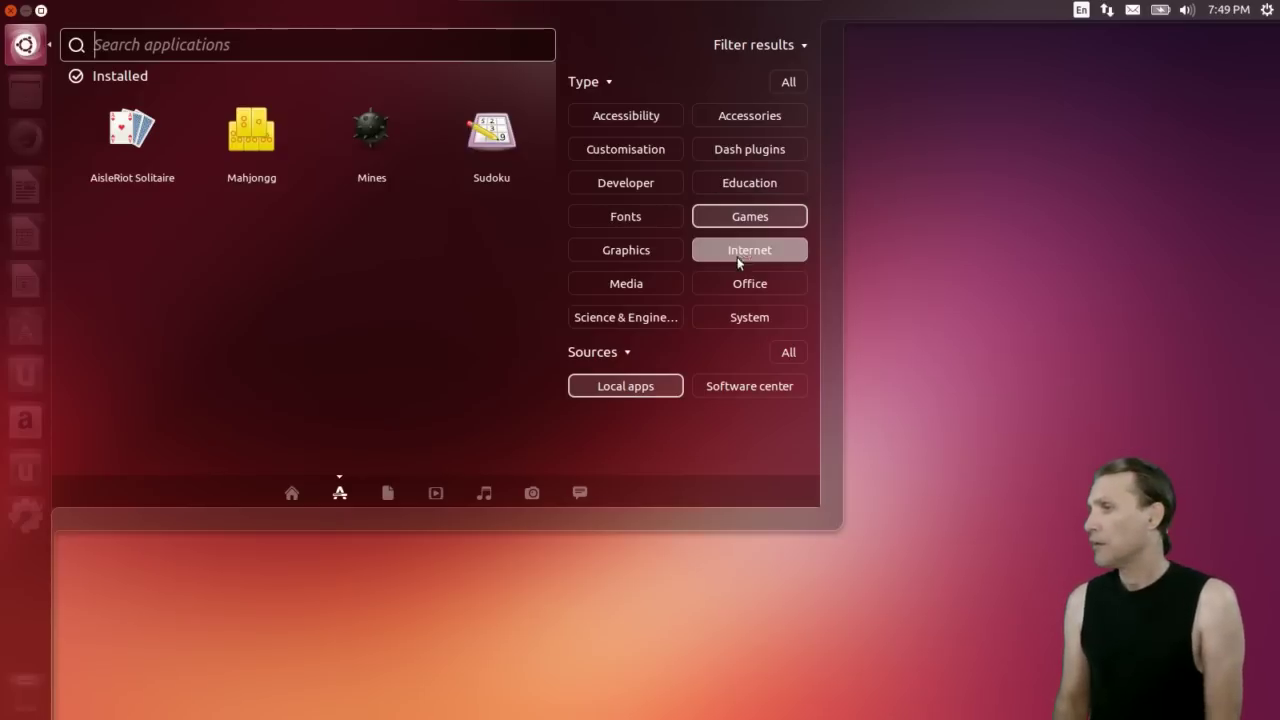
click(765, 215)
click(749, 252)
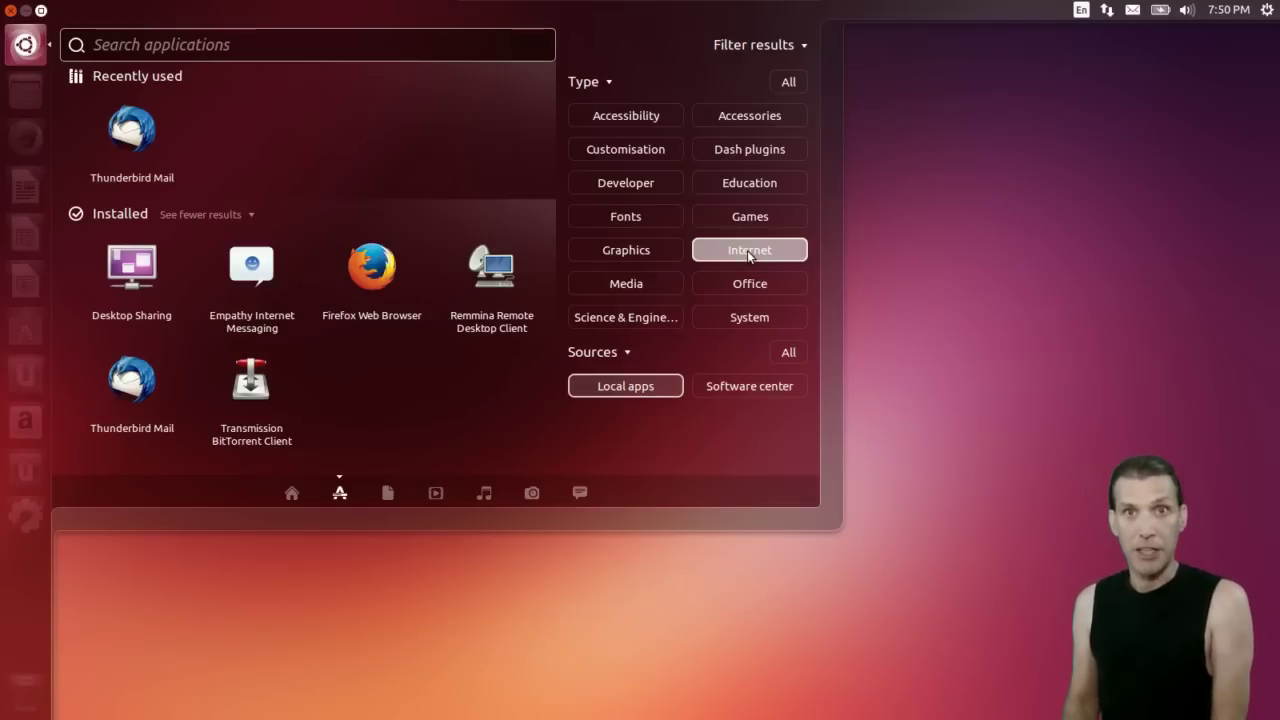
click(749, 255)
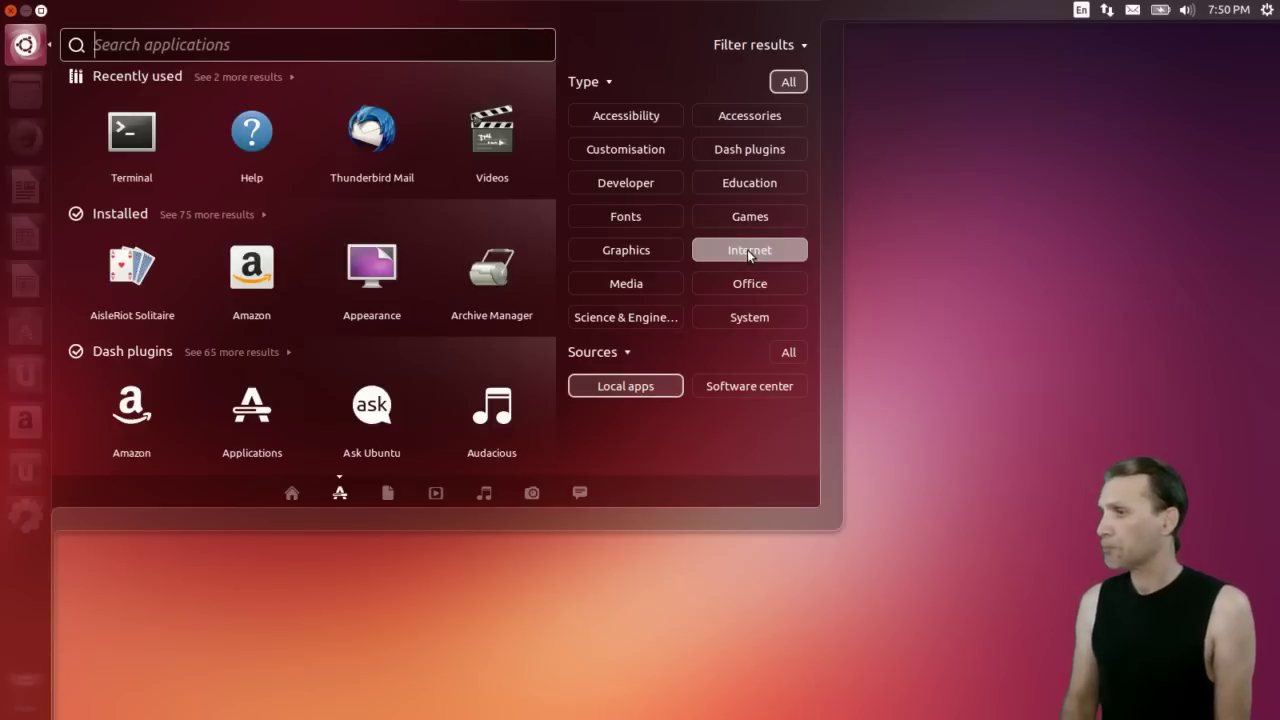
Filter apps to Office and System, browse the results, then switch to the Files & Folders lens
click(743, 283)
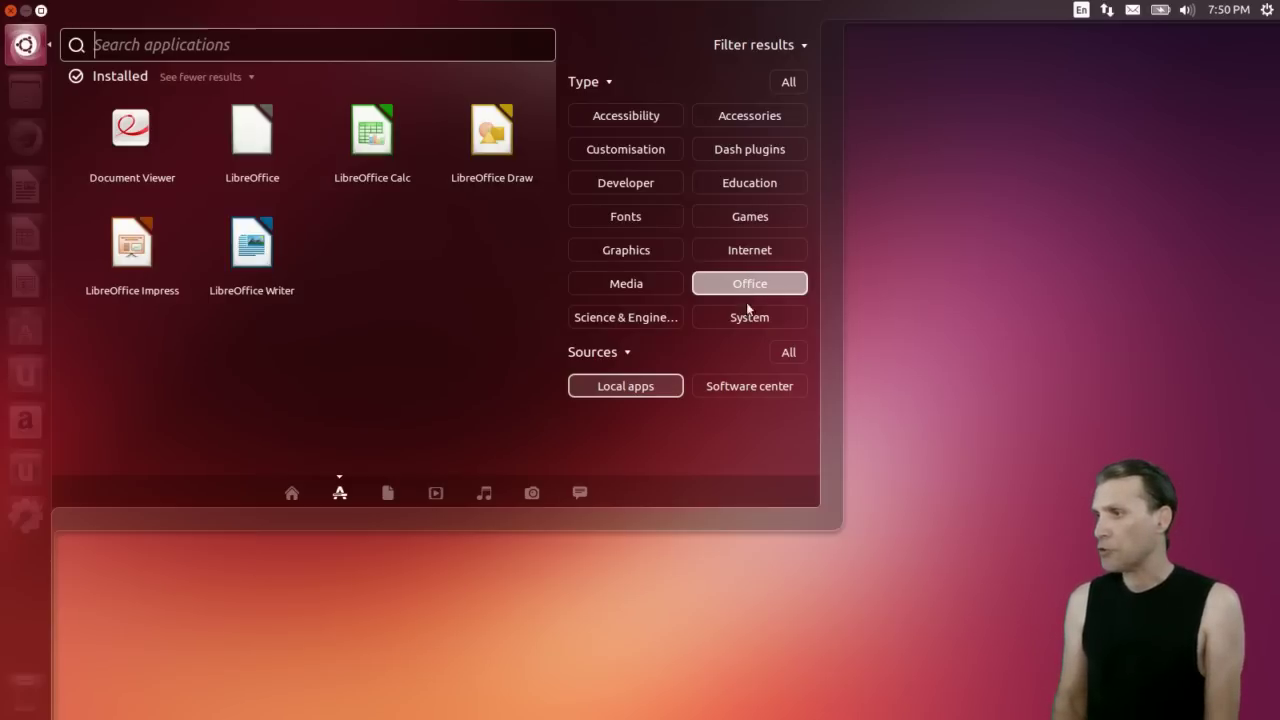
click(736, 319)
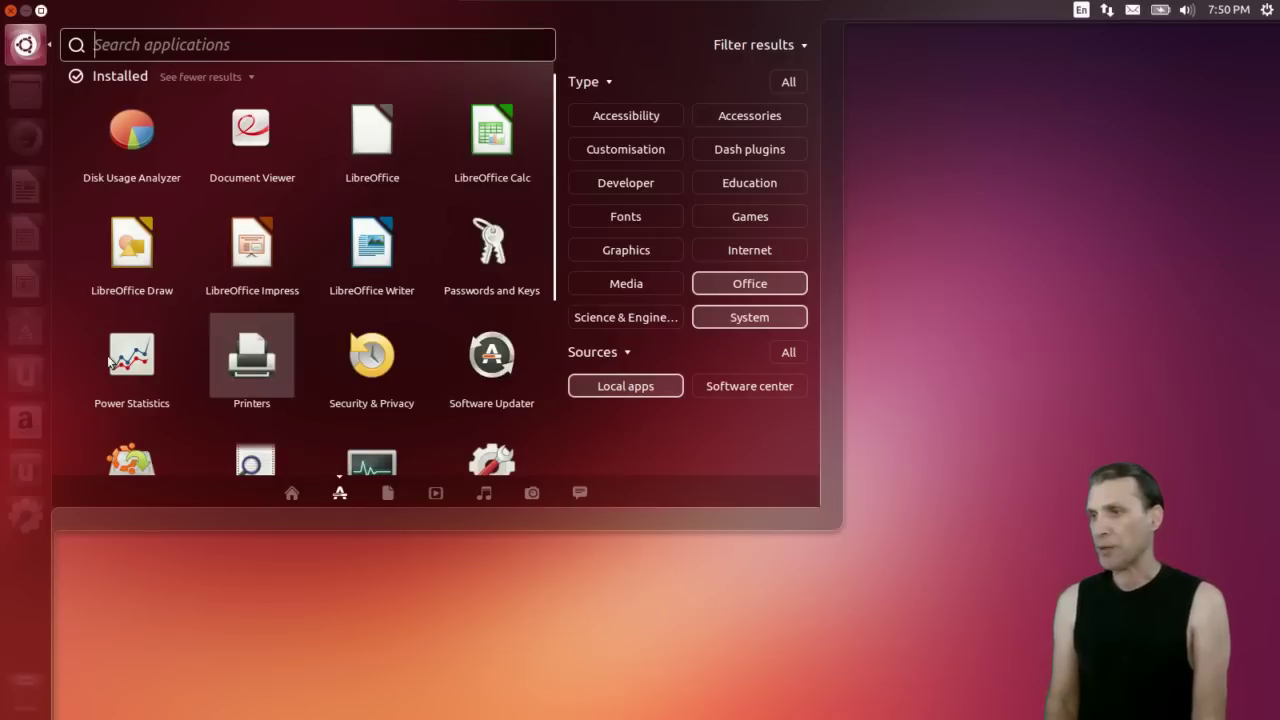
scroll(280, 398, down, 2)
scroll(286, 400, down, 2)
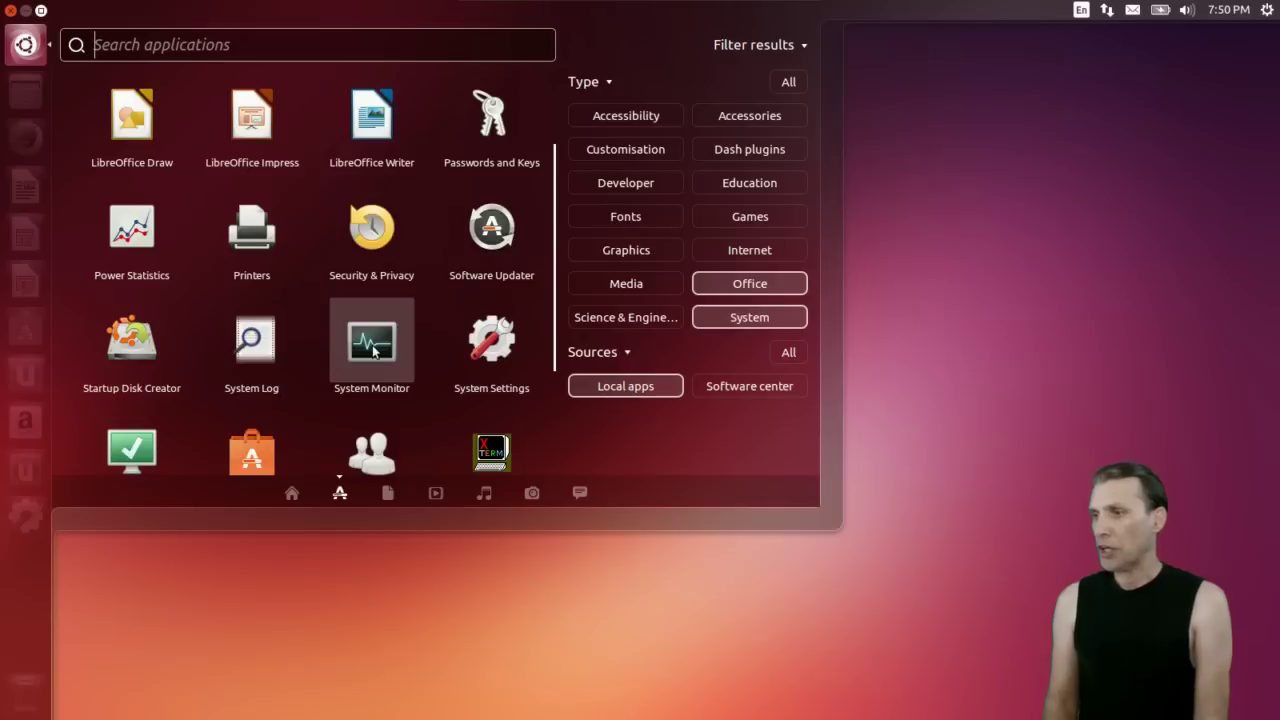
scroll(465, 347, down, 2)
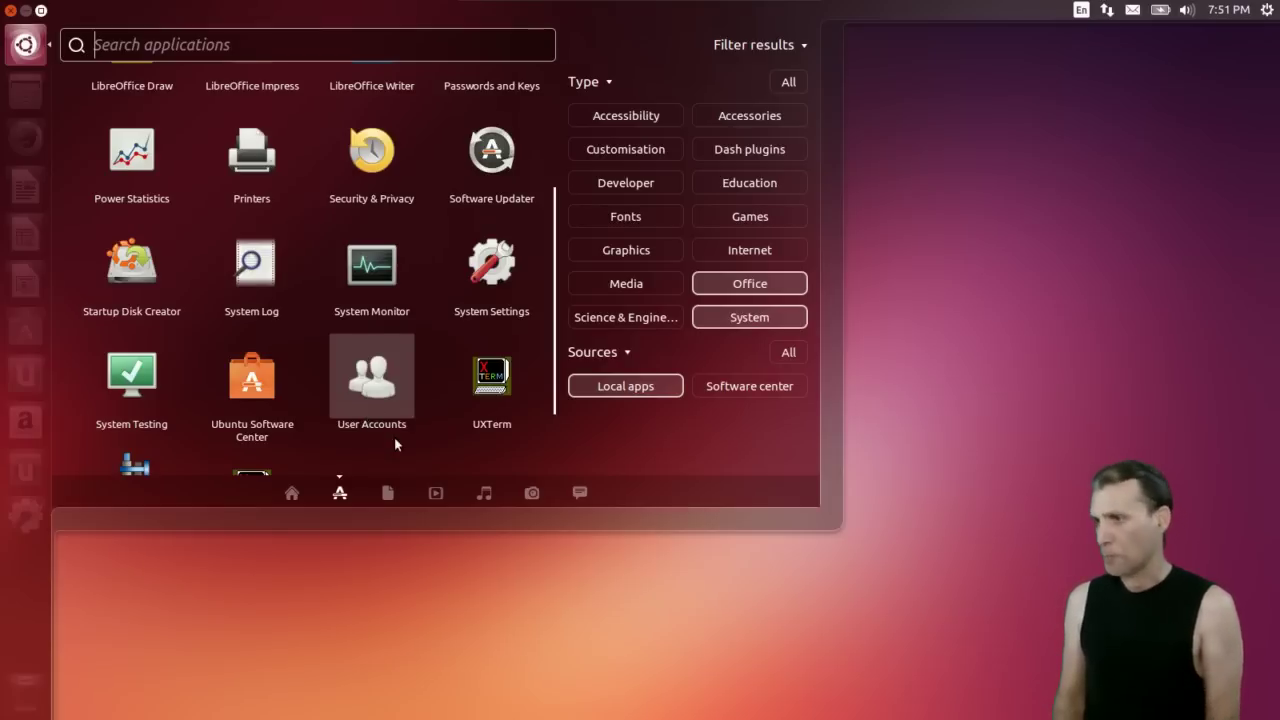
scroll(395, 438, down, 1)
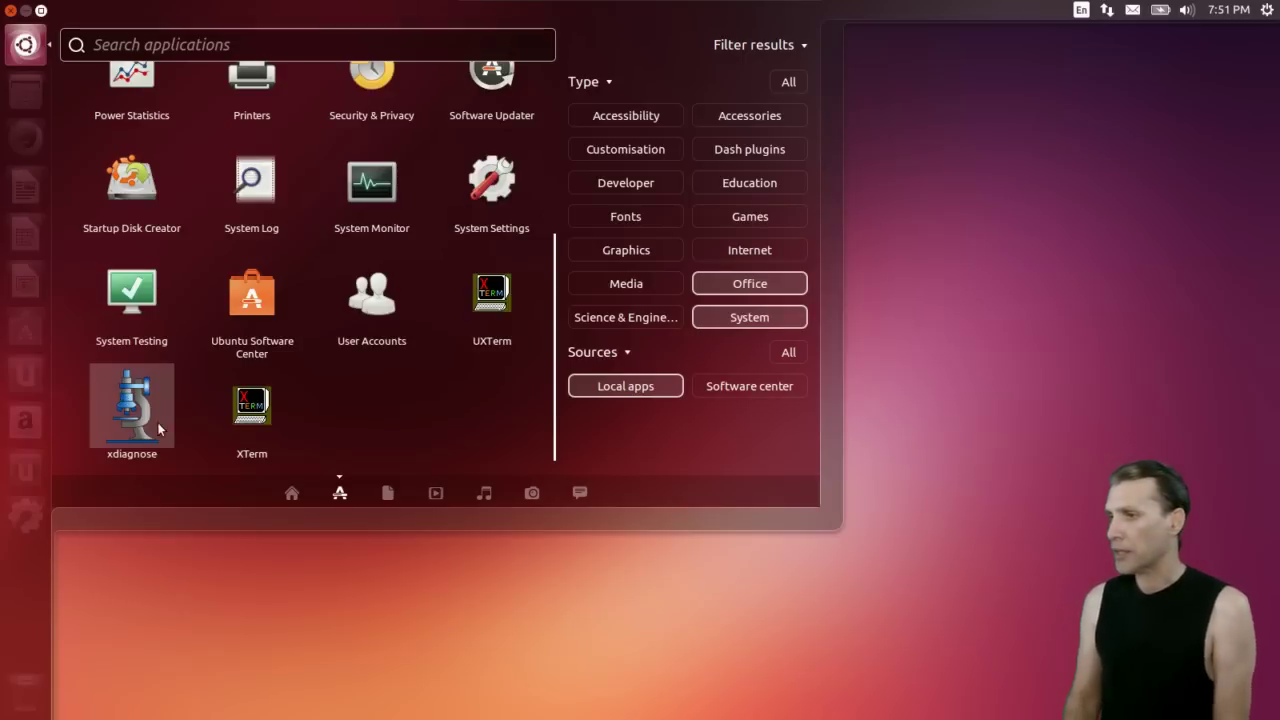
click(383, 495)
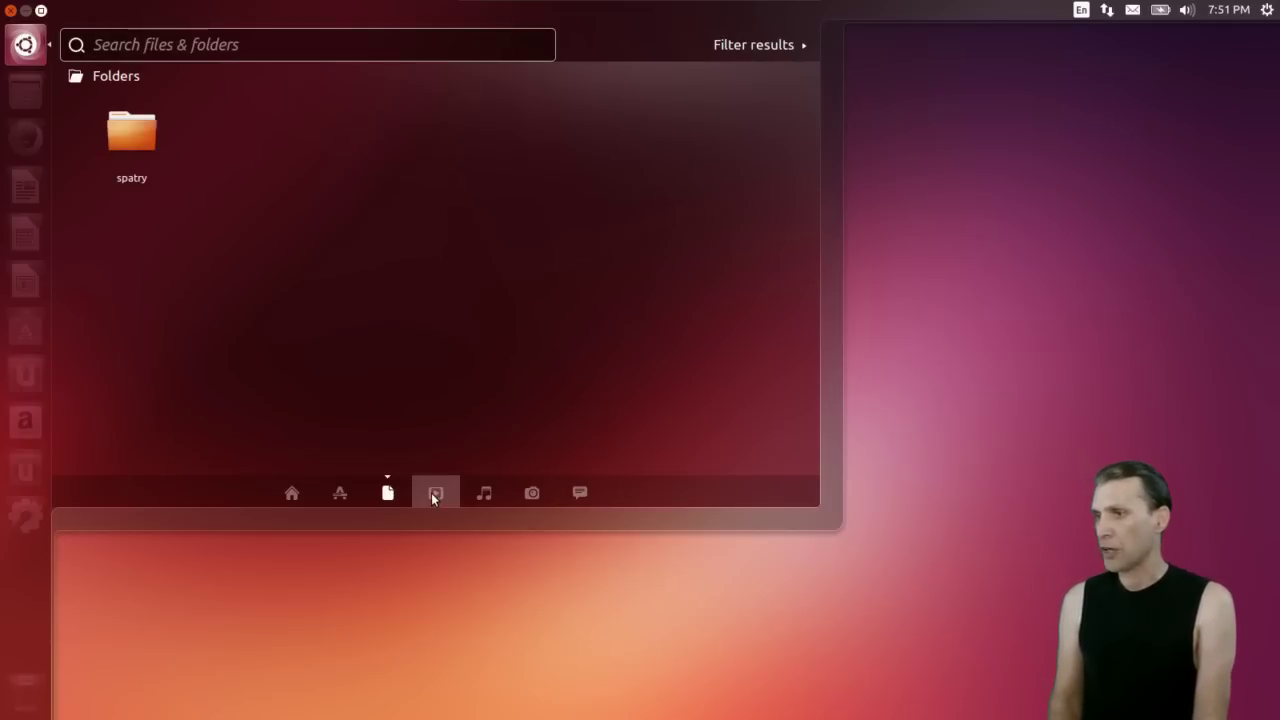
Switch the Dash to the Videos lens and scroll through its results
click(434, 495)
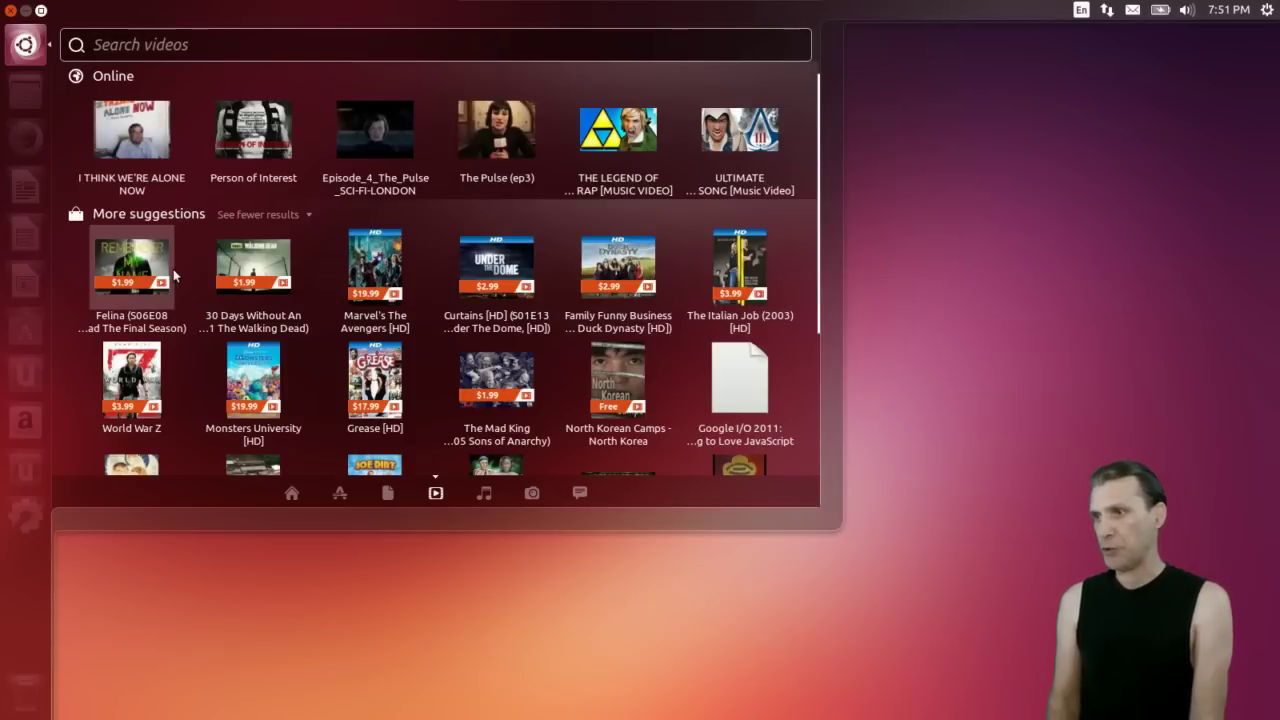
scroll(699, 314, down, 4)
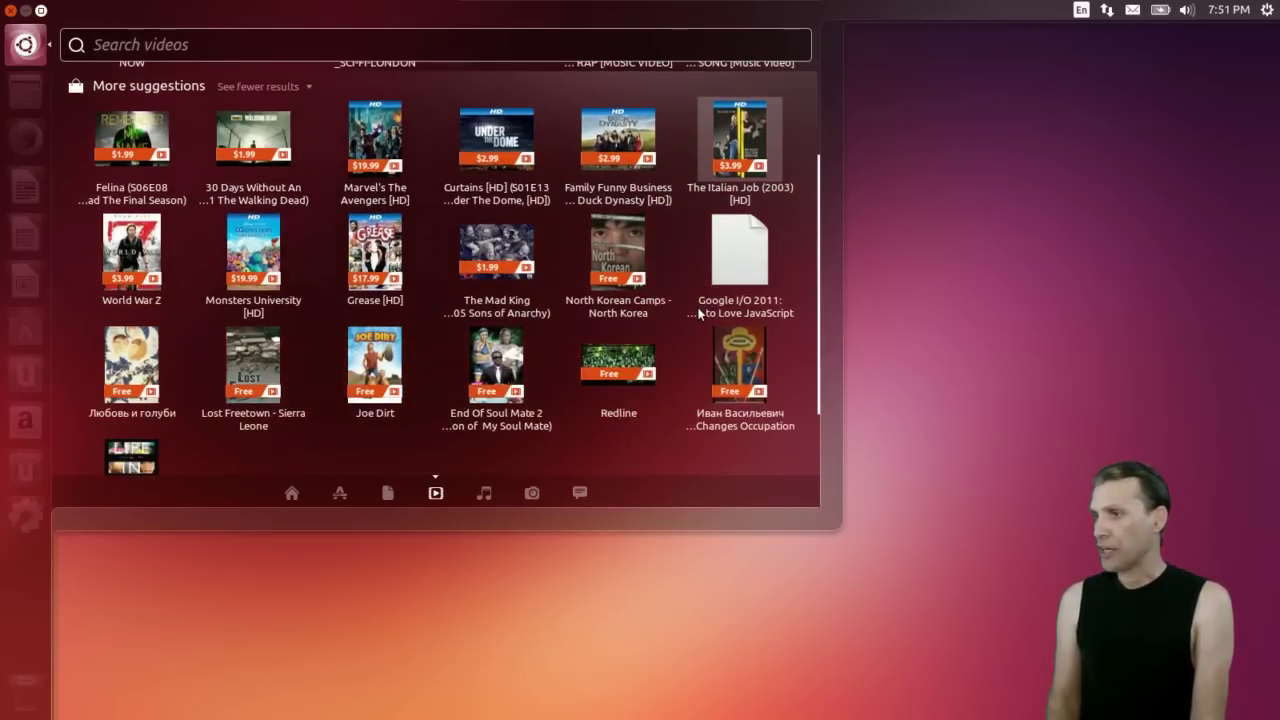
scroll(699, 312, up, 3)
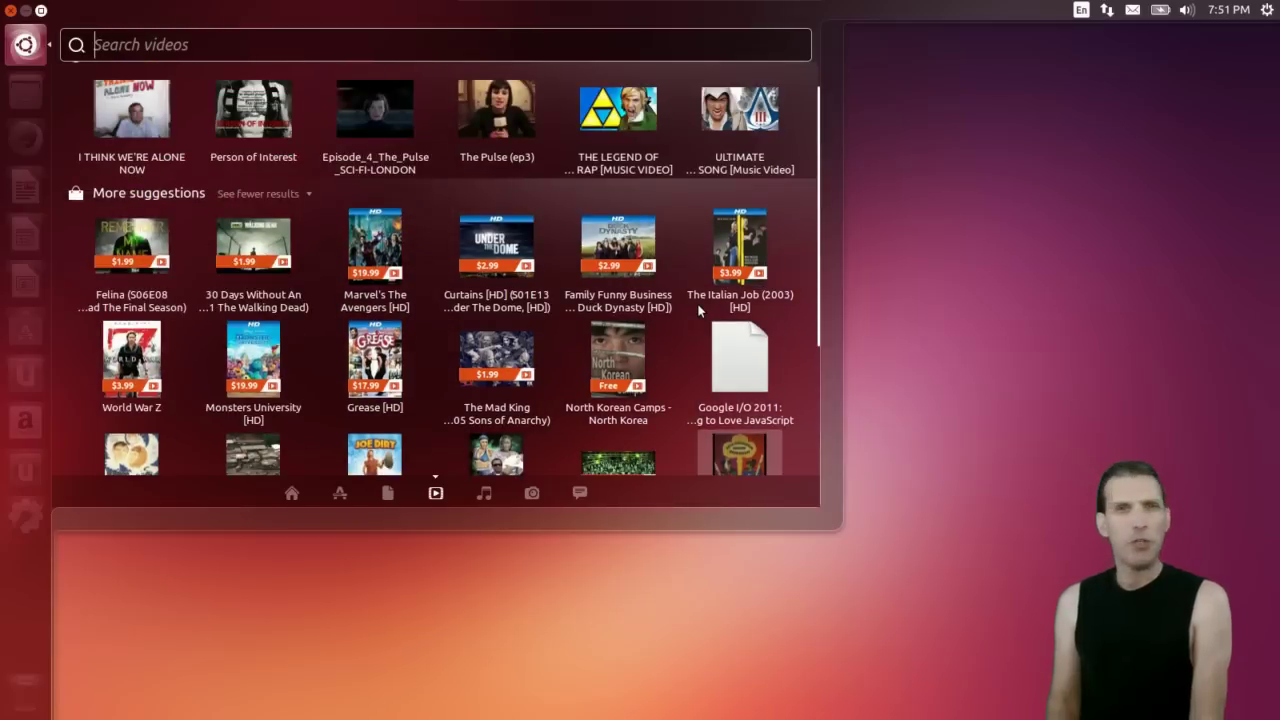
scroll(699, 312, up, 1)
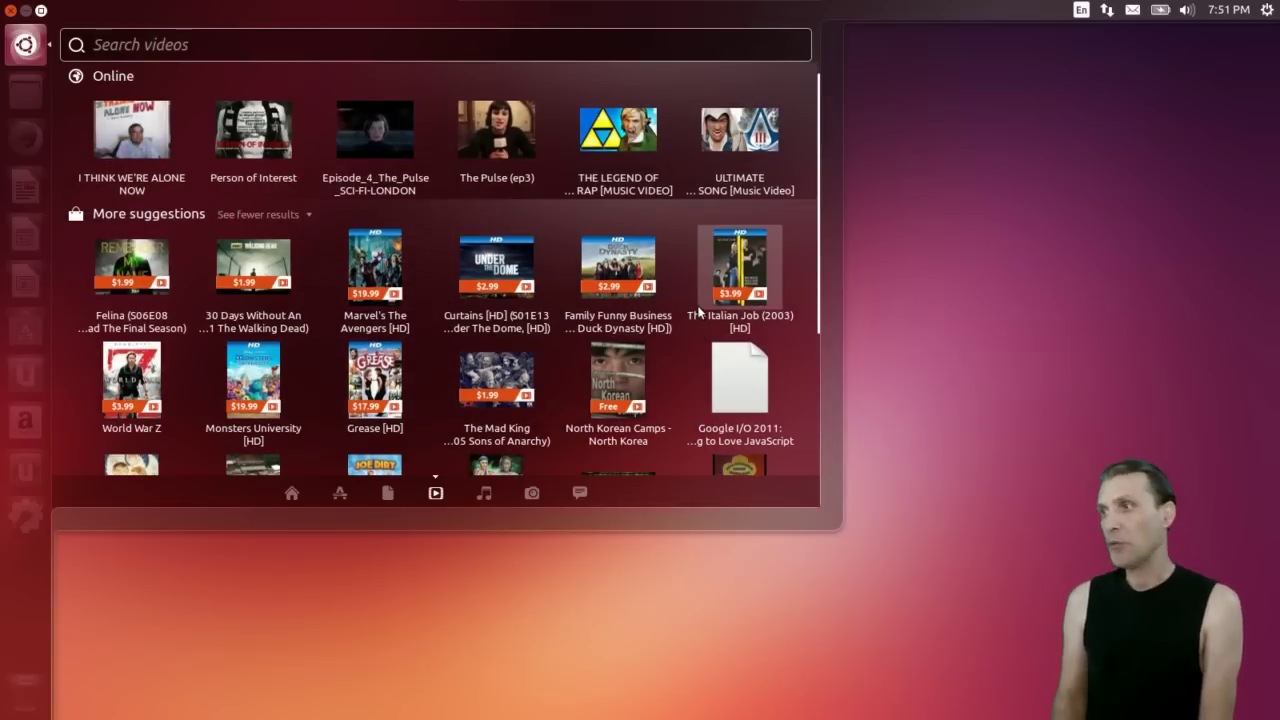
Browse the Music, Photos and Social lenses, then close the Dash
click(484, 494)
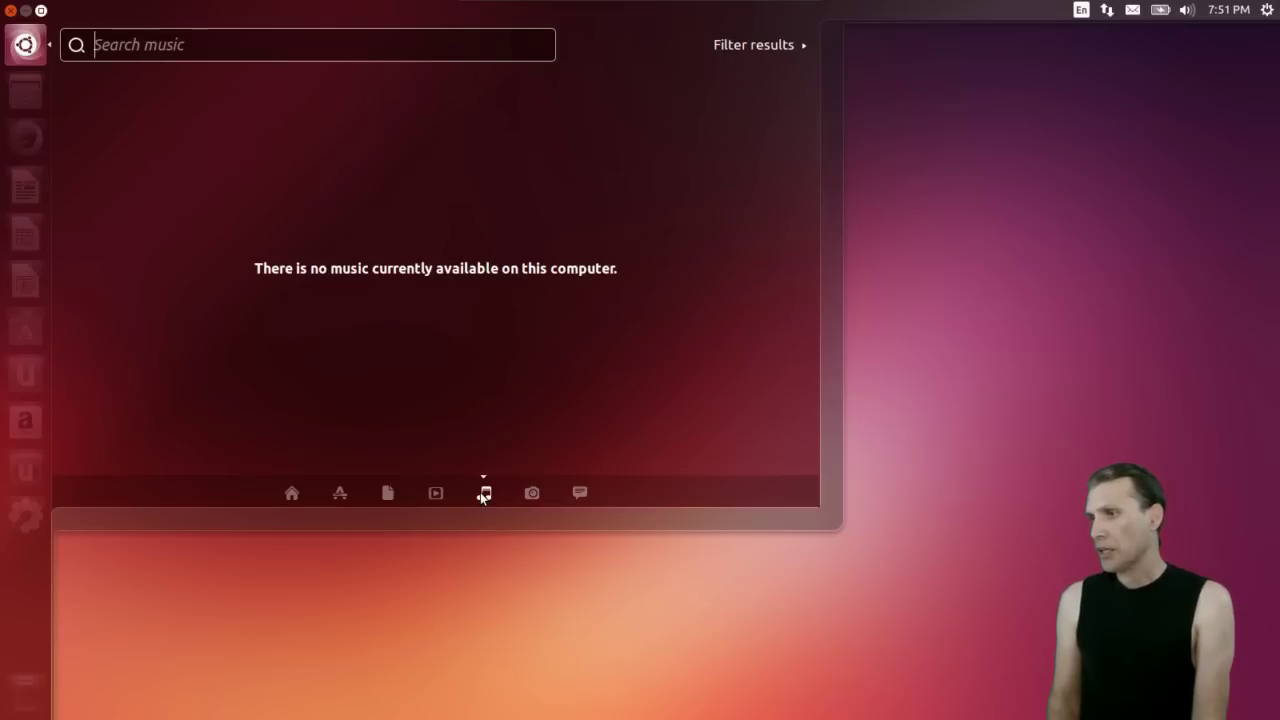
click(535, 492)
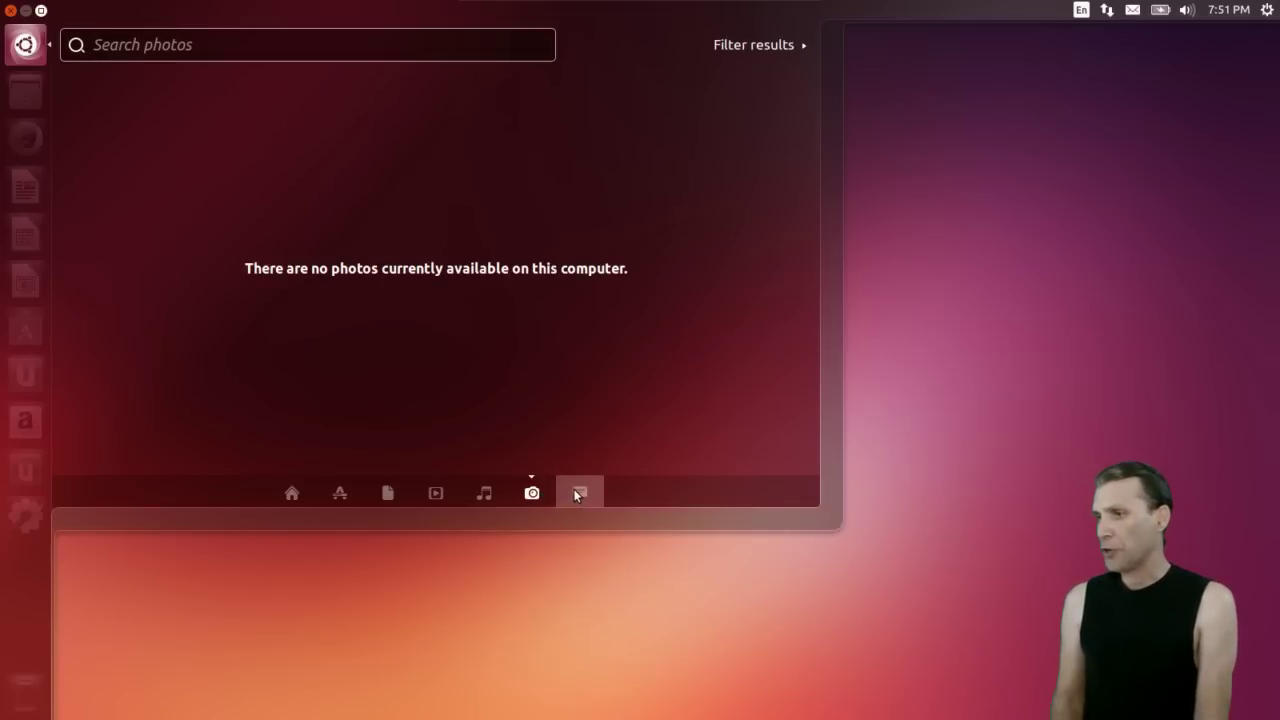
click(576, 492)
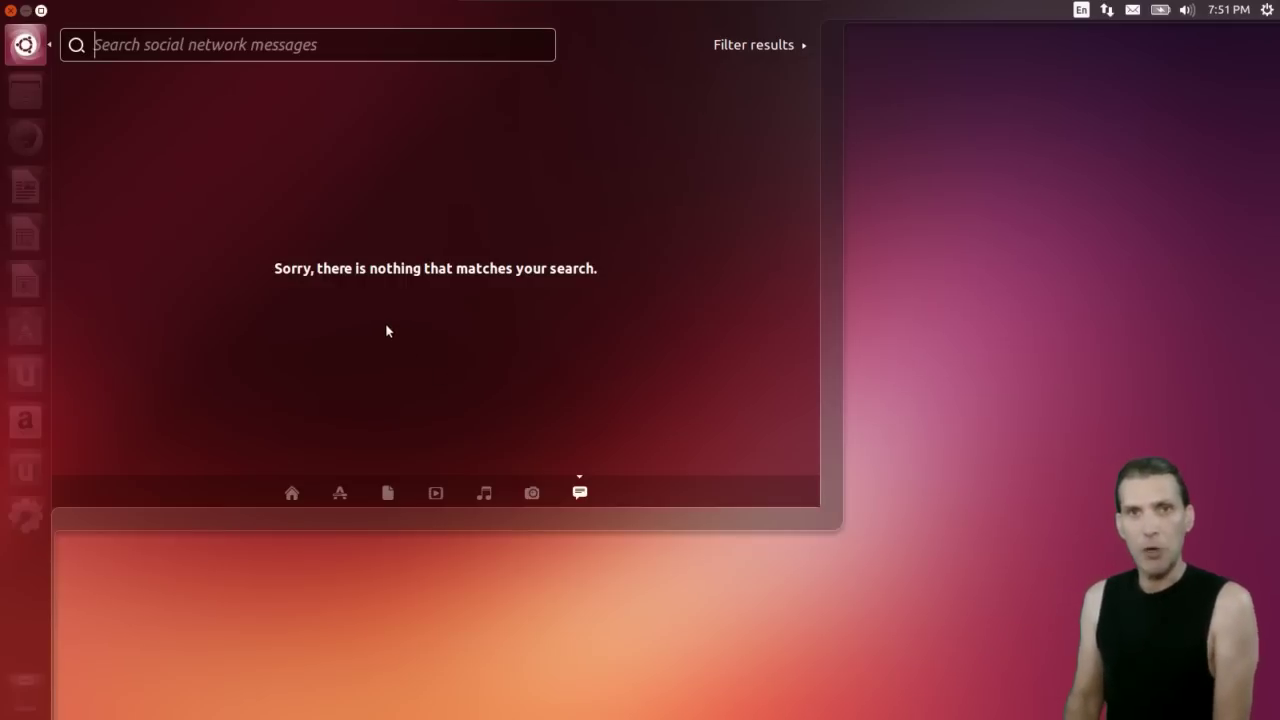
click(30, 45)
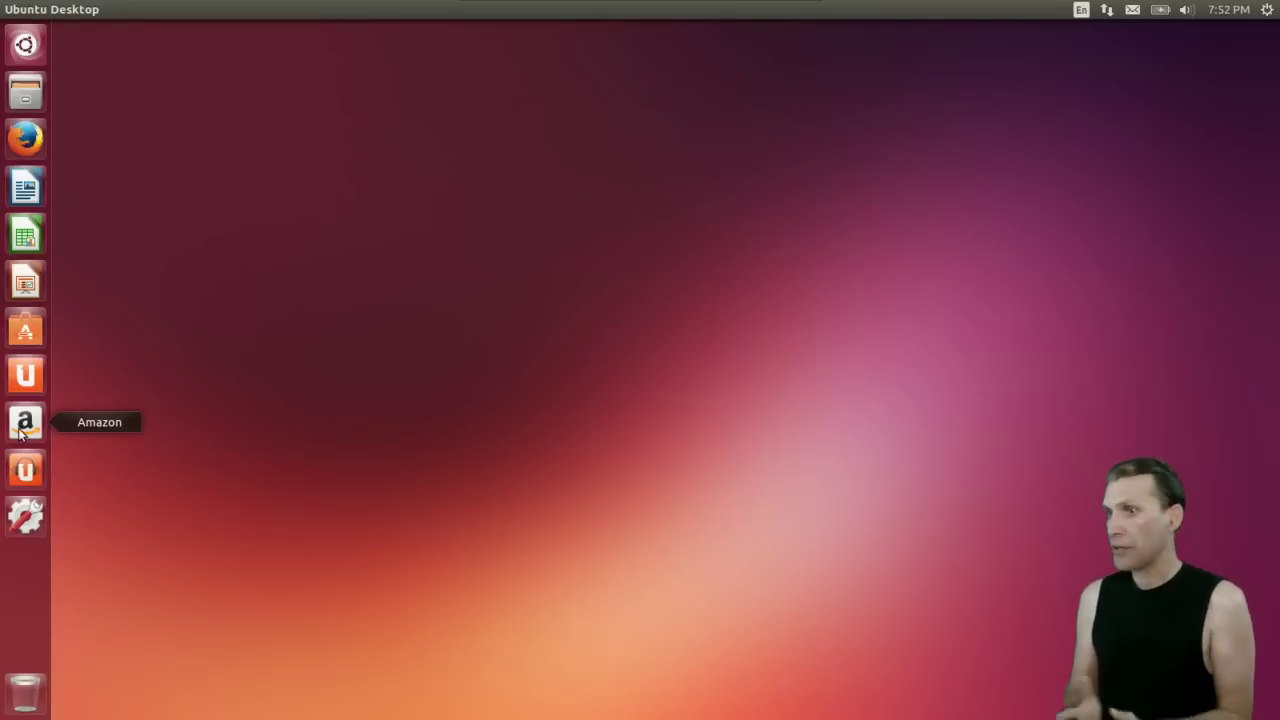
Open Files at the Home folder, move its window down-right, then nudge it slightly up
click(27, 93)
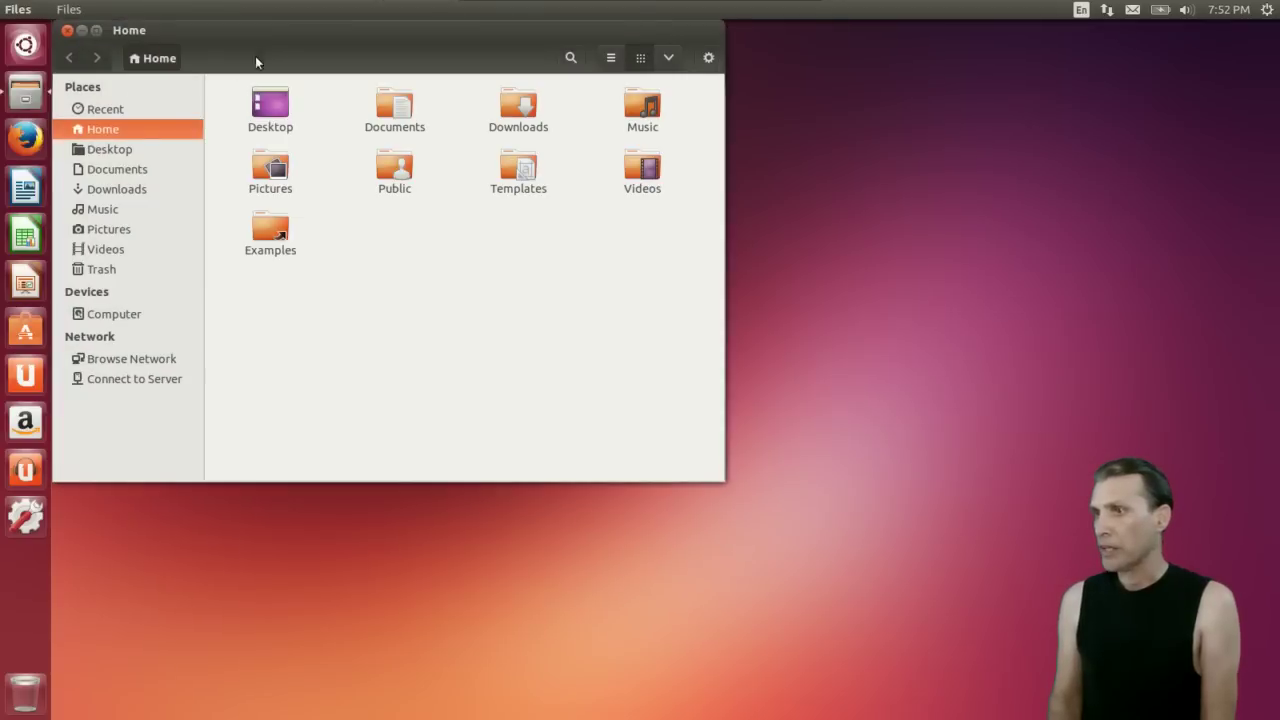
drag(263, 37, 336, 110)
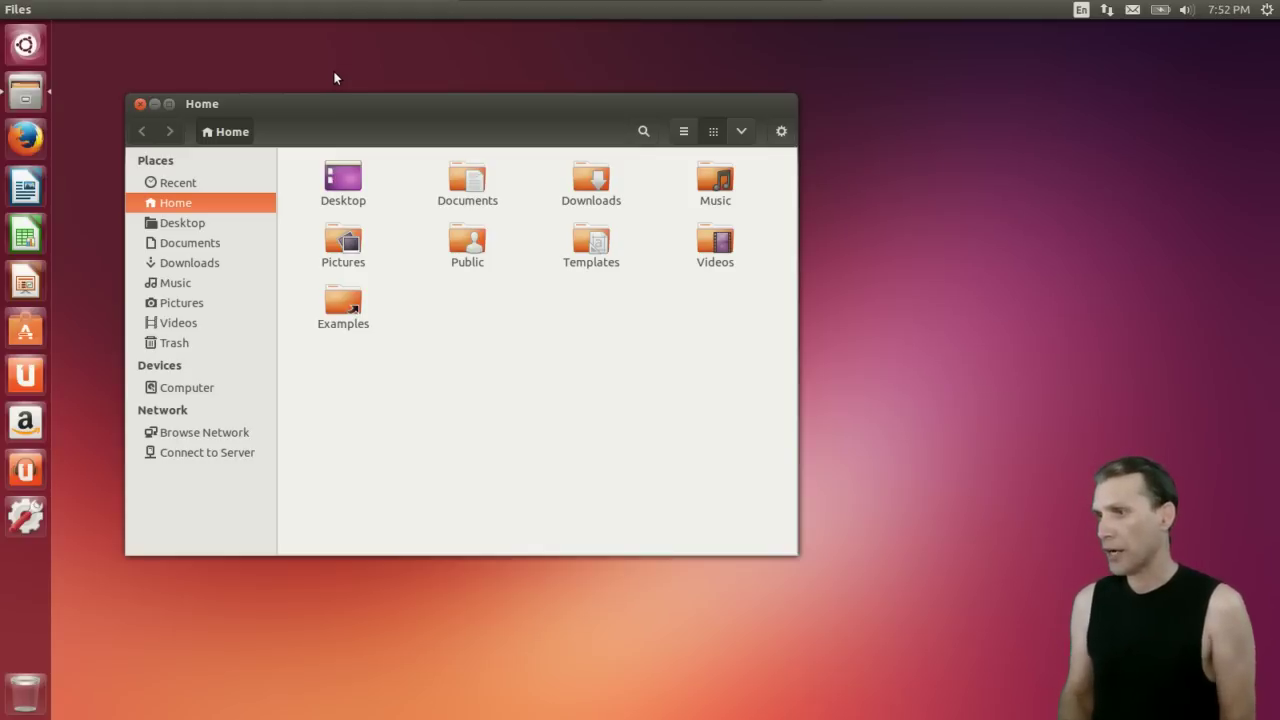
drag(459, 110, 464, 55)
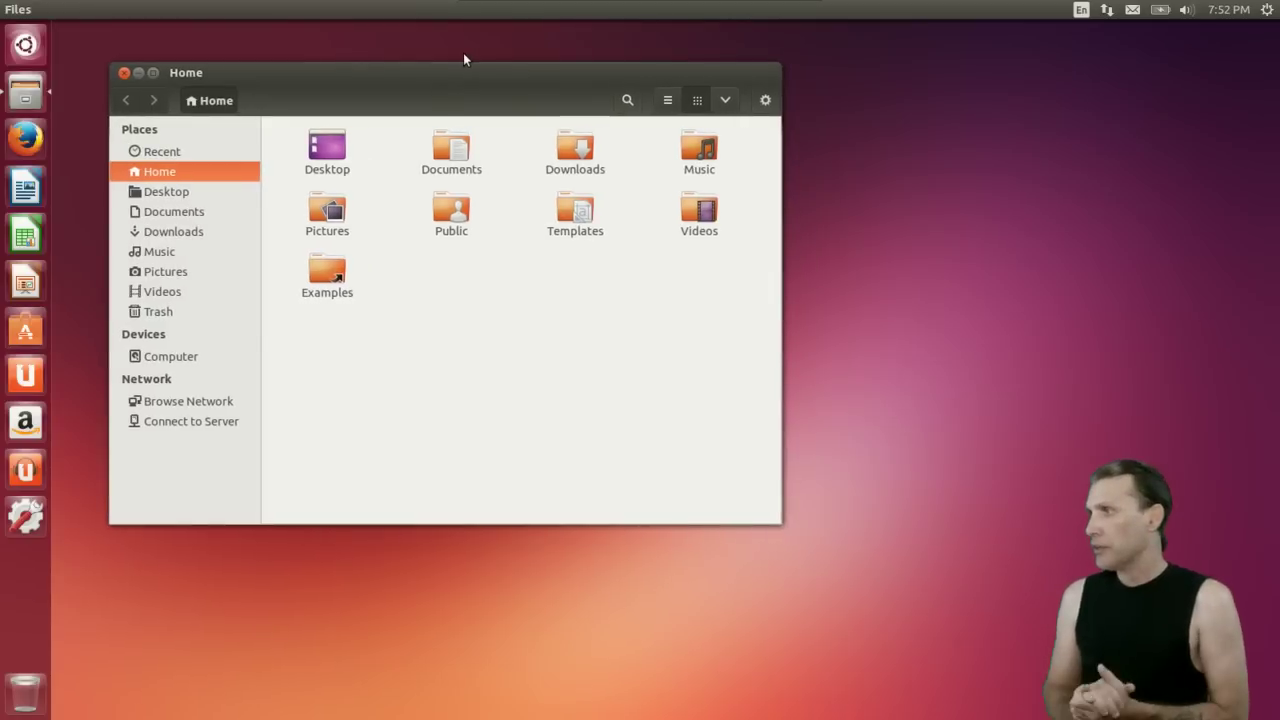